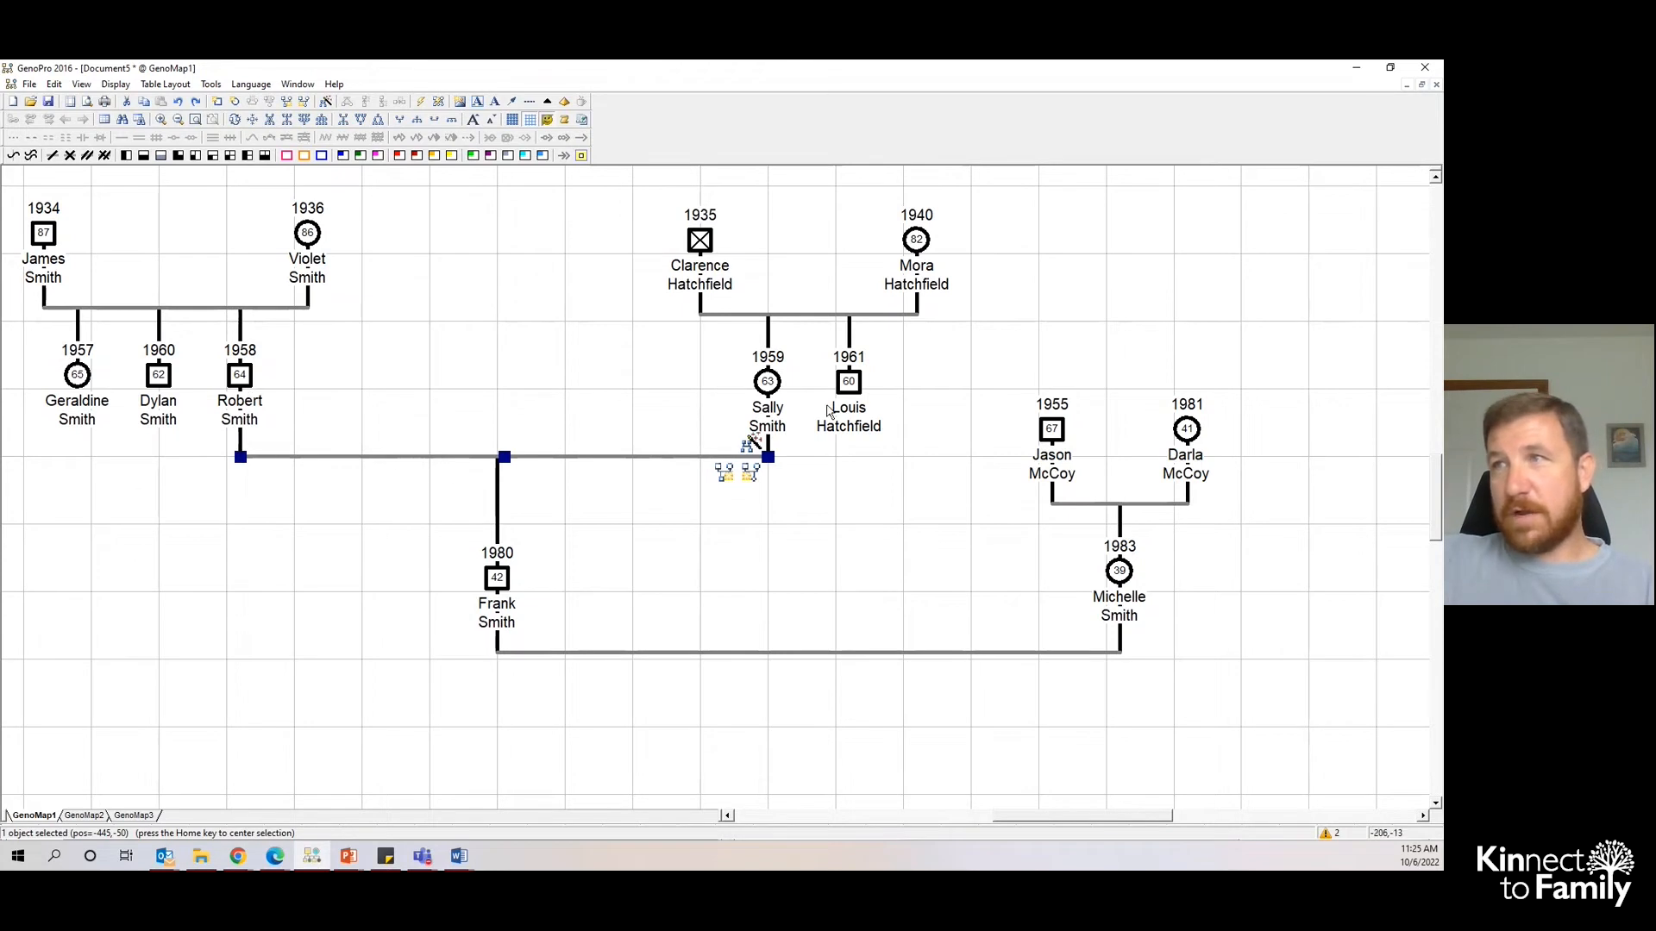
# - Add a son and a daughter to Robert and Sally, placing the daughter beside Frank
pyautogui.press('s')
pyautogui.press('d')
pyautogui.click(688, 589)
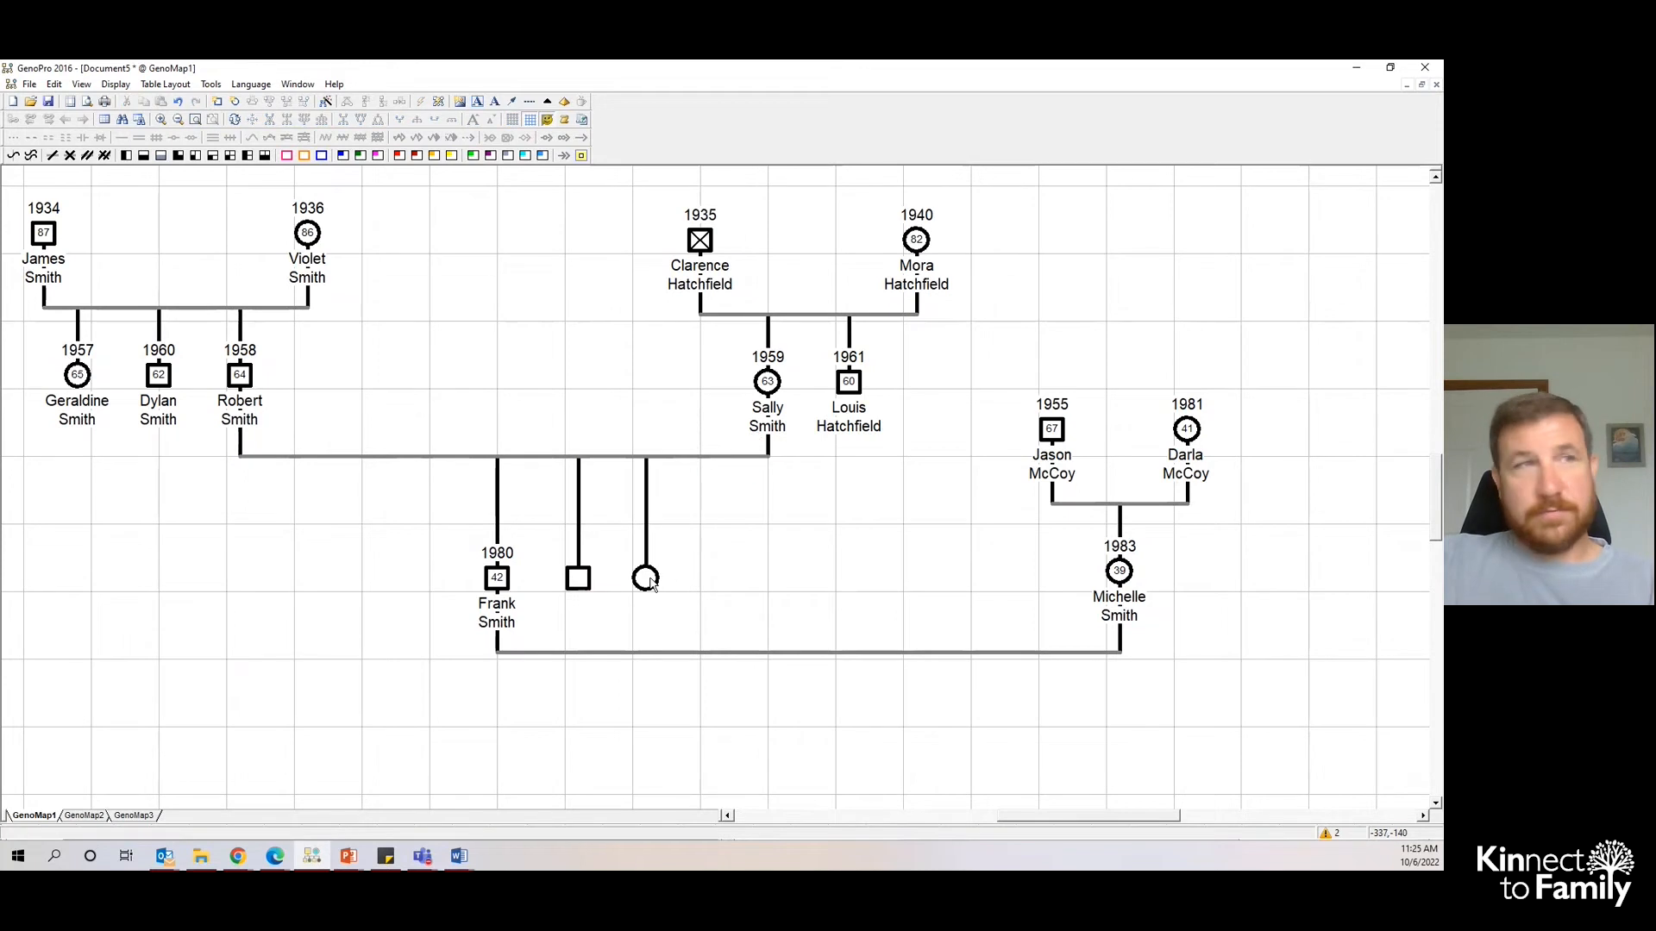
pyautogui.moveTo(651, 583); pyautogui.dragTo(419, 585)
pyautogui.doubleClick(419, 581)
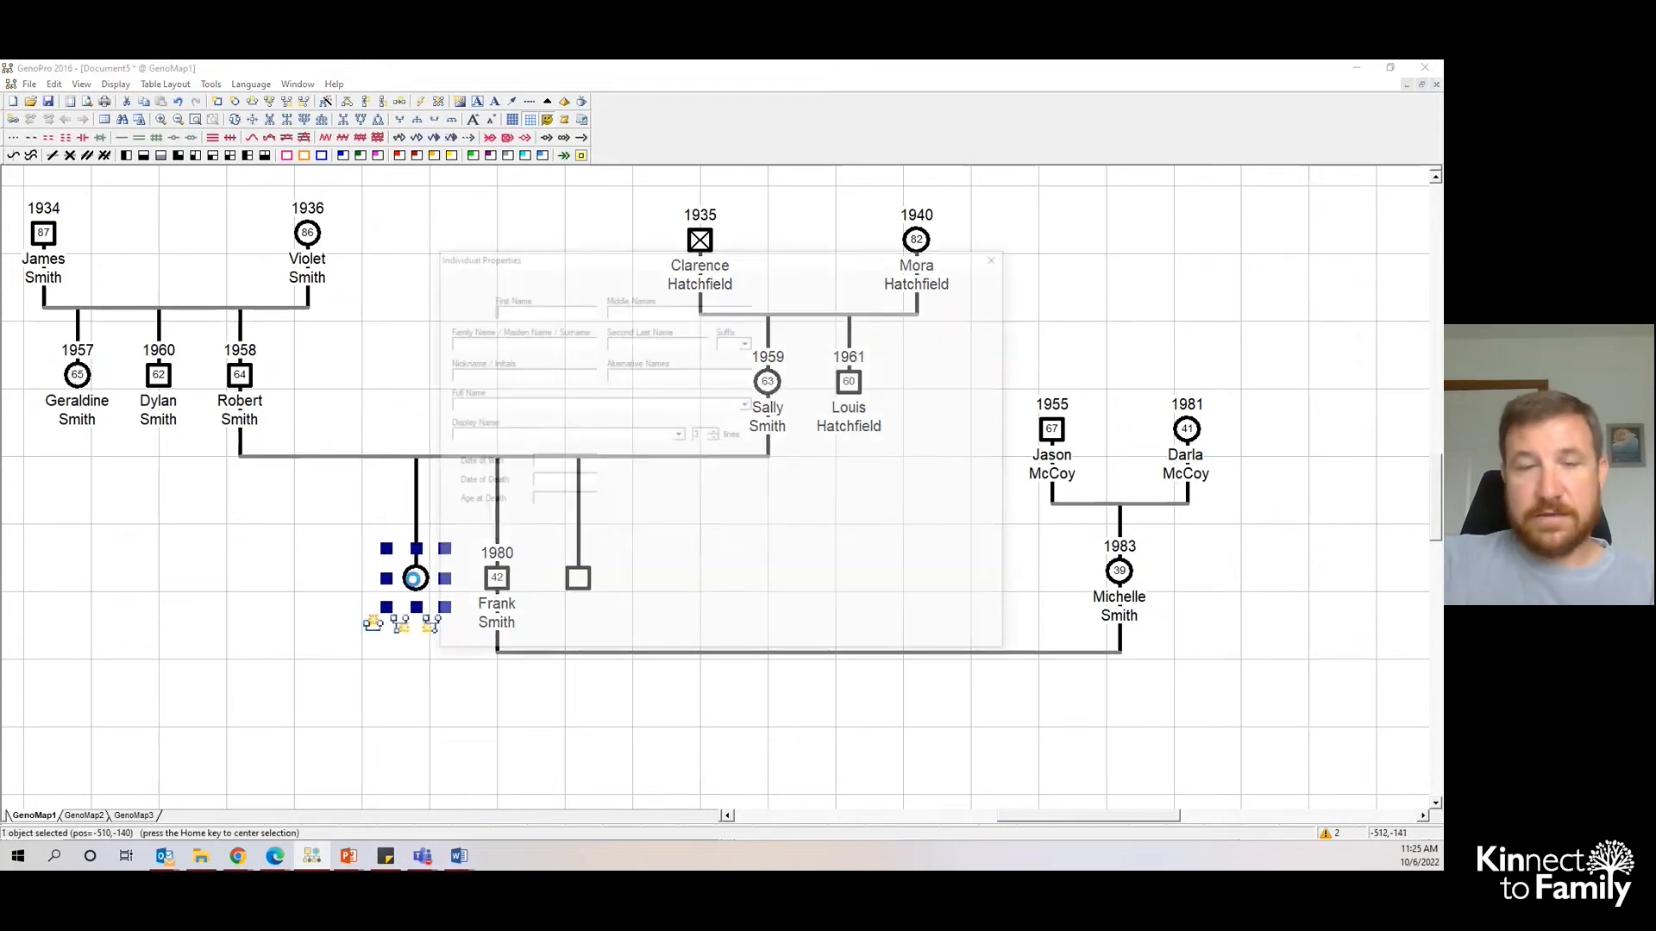
pyautogui.write('Patt')
pyautogui.hotkey('shift', 'Tab')
pyautogui.press('Tab')
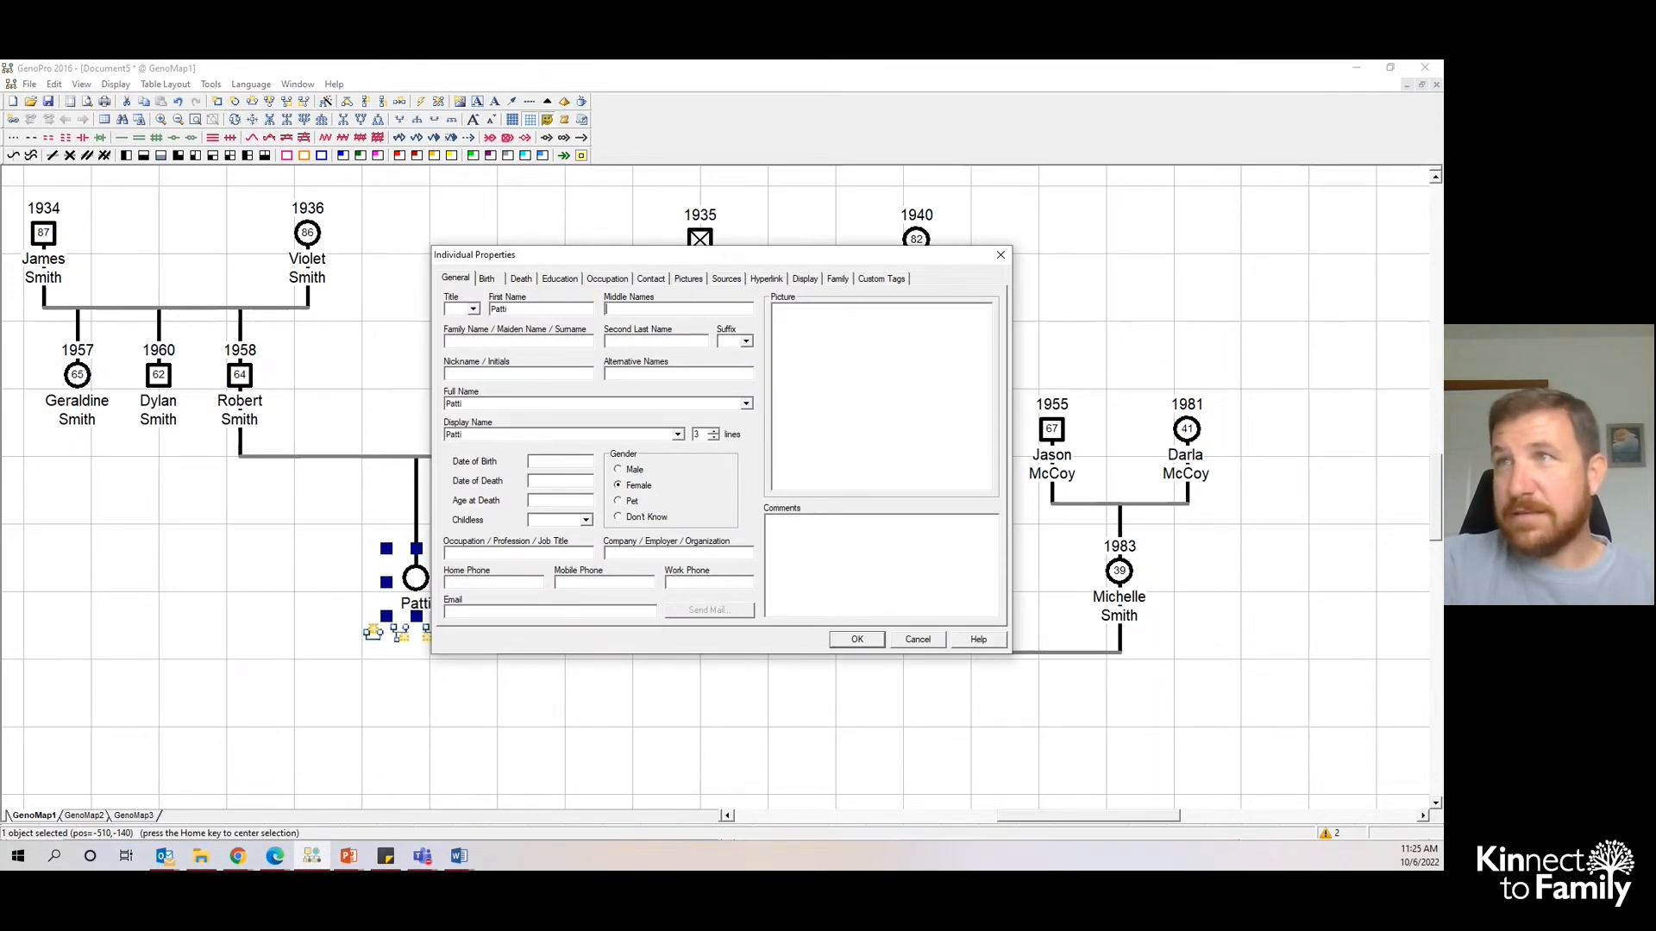
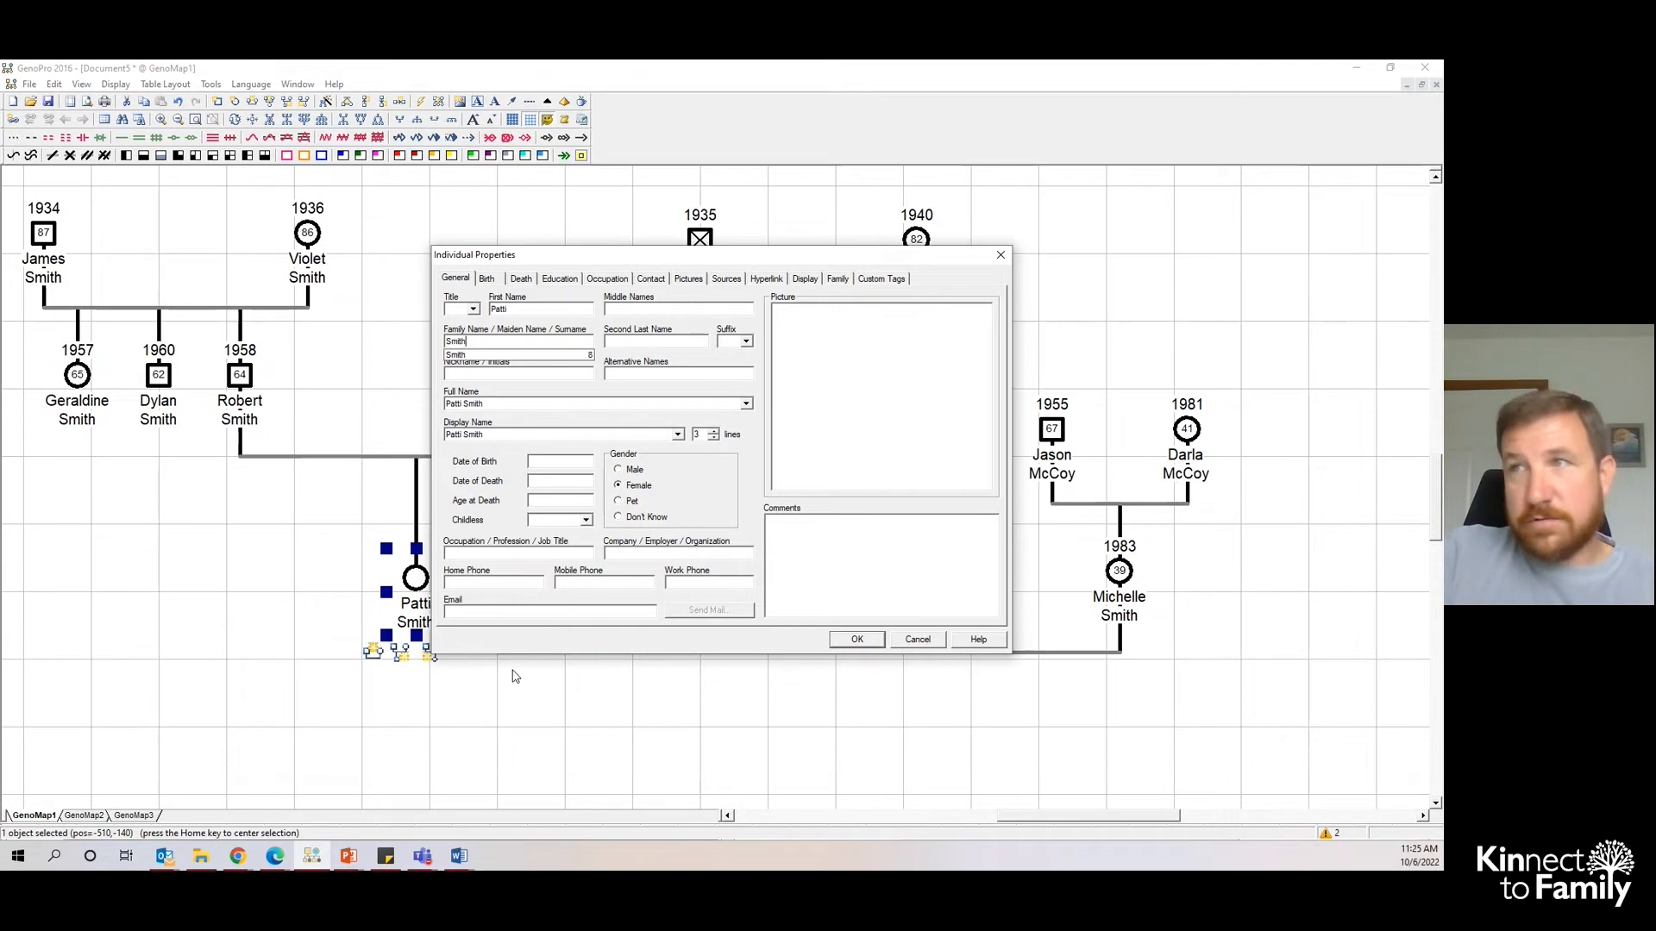
pyautogui.click(567, 463)
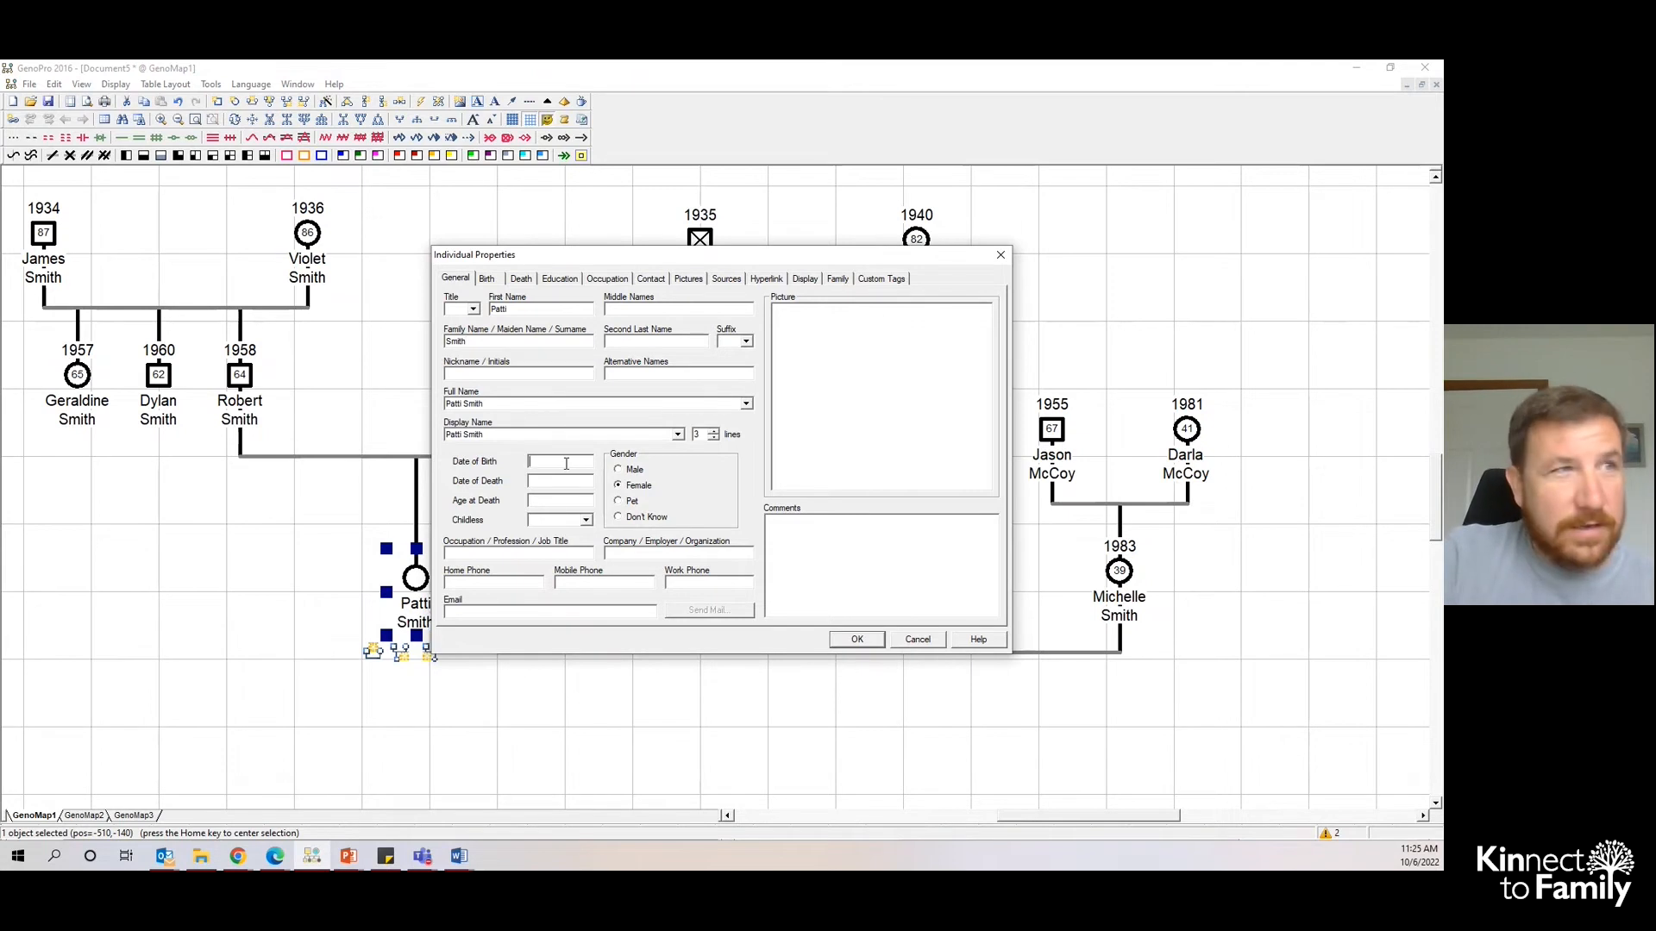
pyautogui.write('11/18/1982')
pyautogui.click(858, 639)
pyautogui.moveTo(586, 590); pyautogui.dragTo(328, 591)
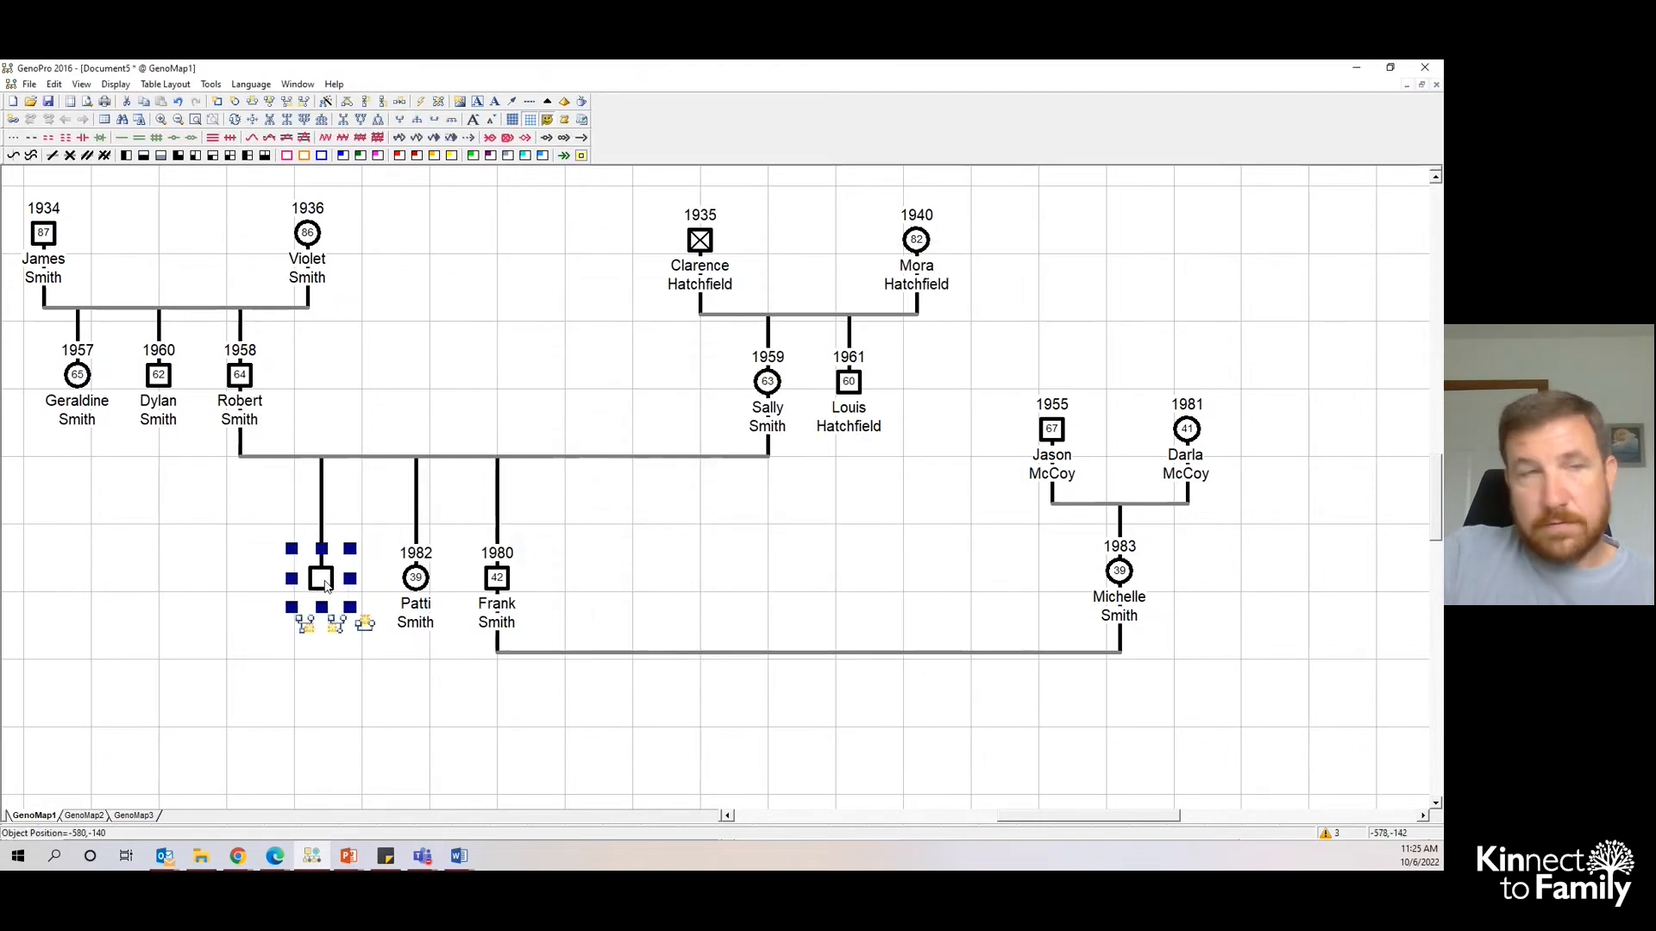
pyautogui.doubleClick(326, 586)
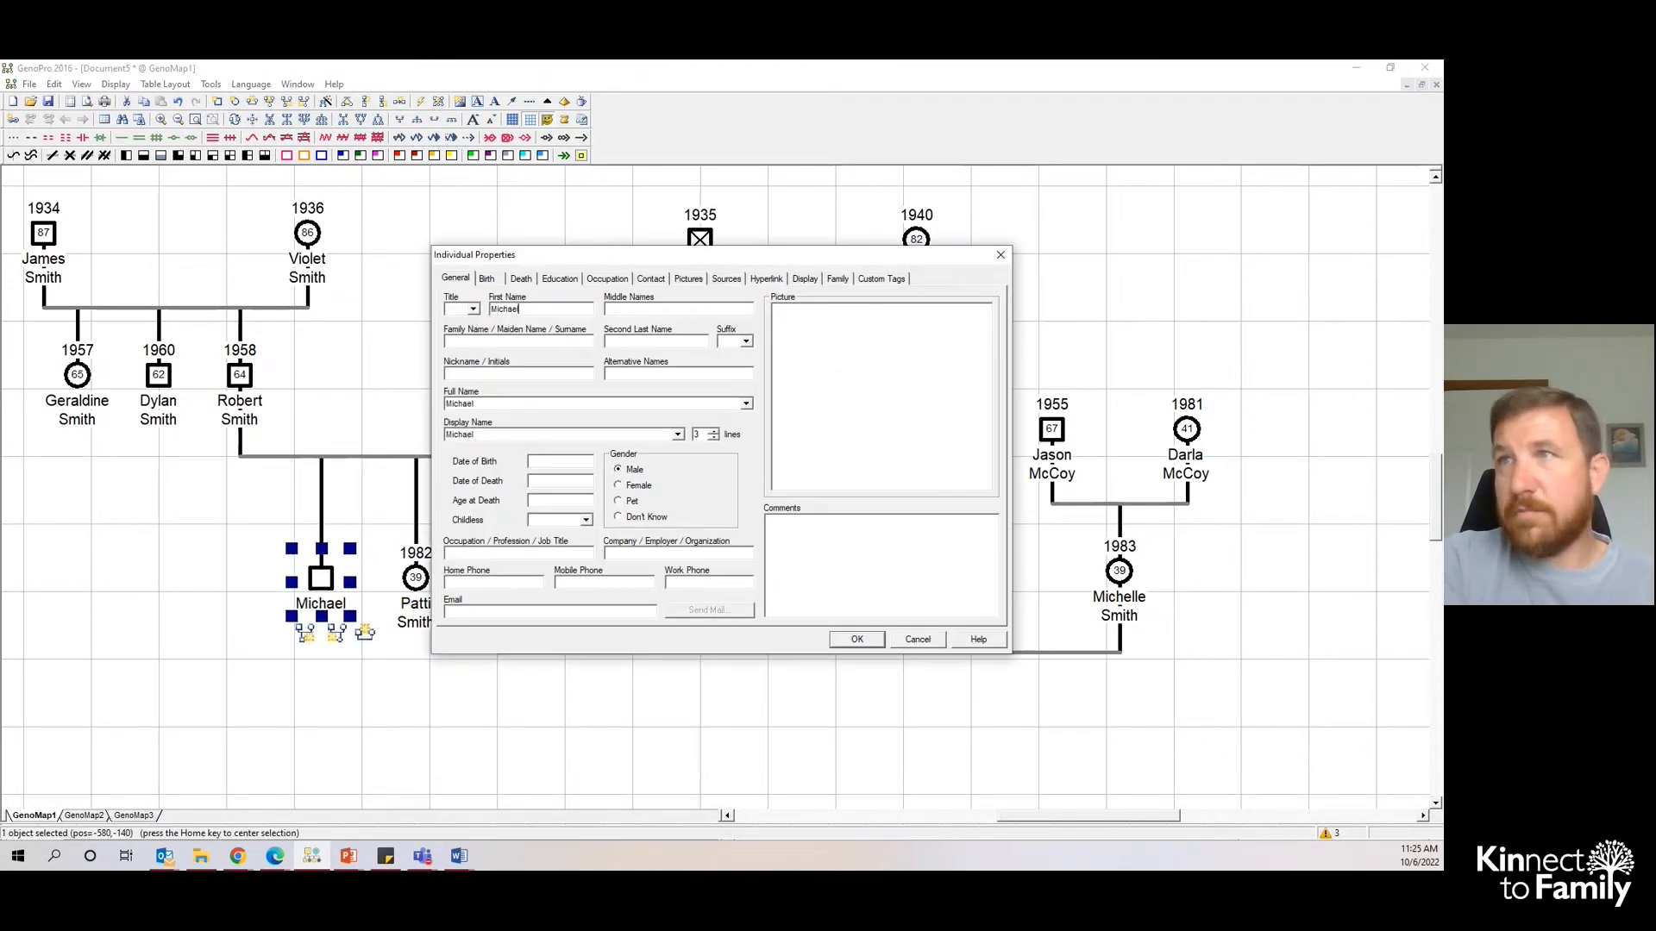
pyautogui.press('Tab')
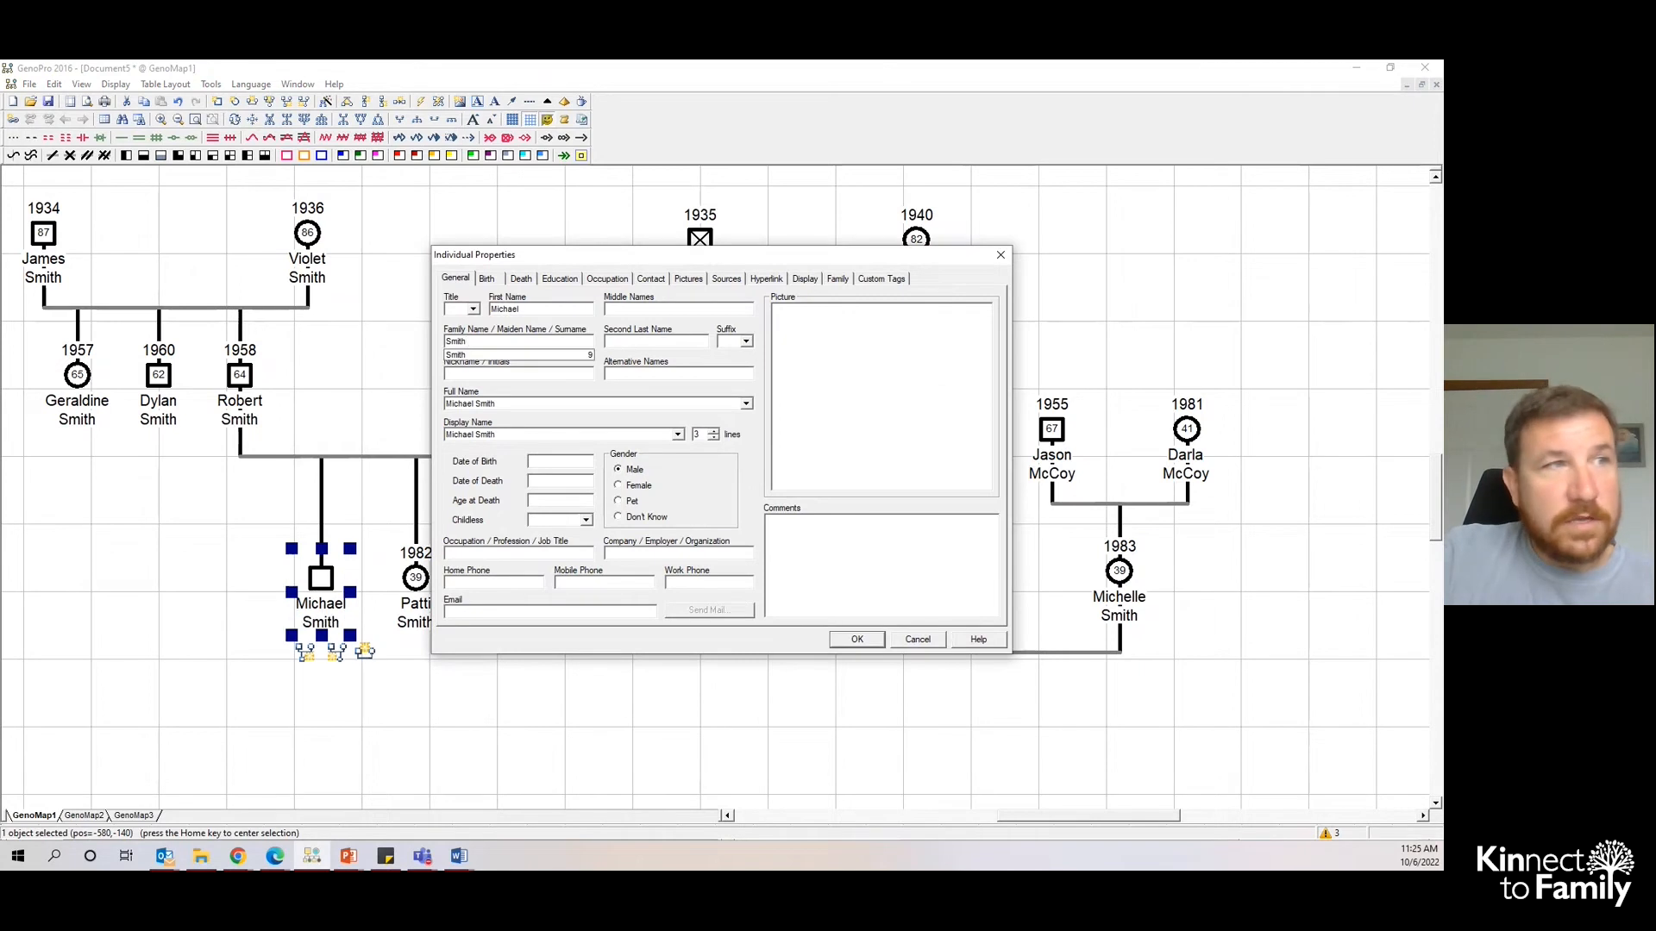
pyautogui.click(544, 462)
pyautogui.write('2/3/1979')
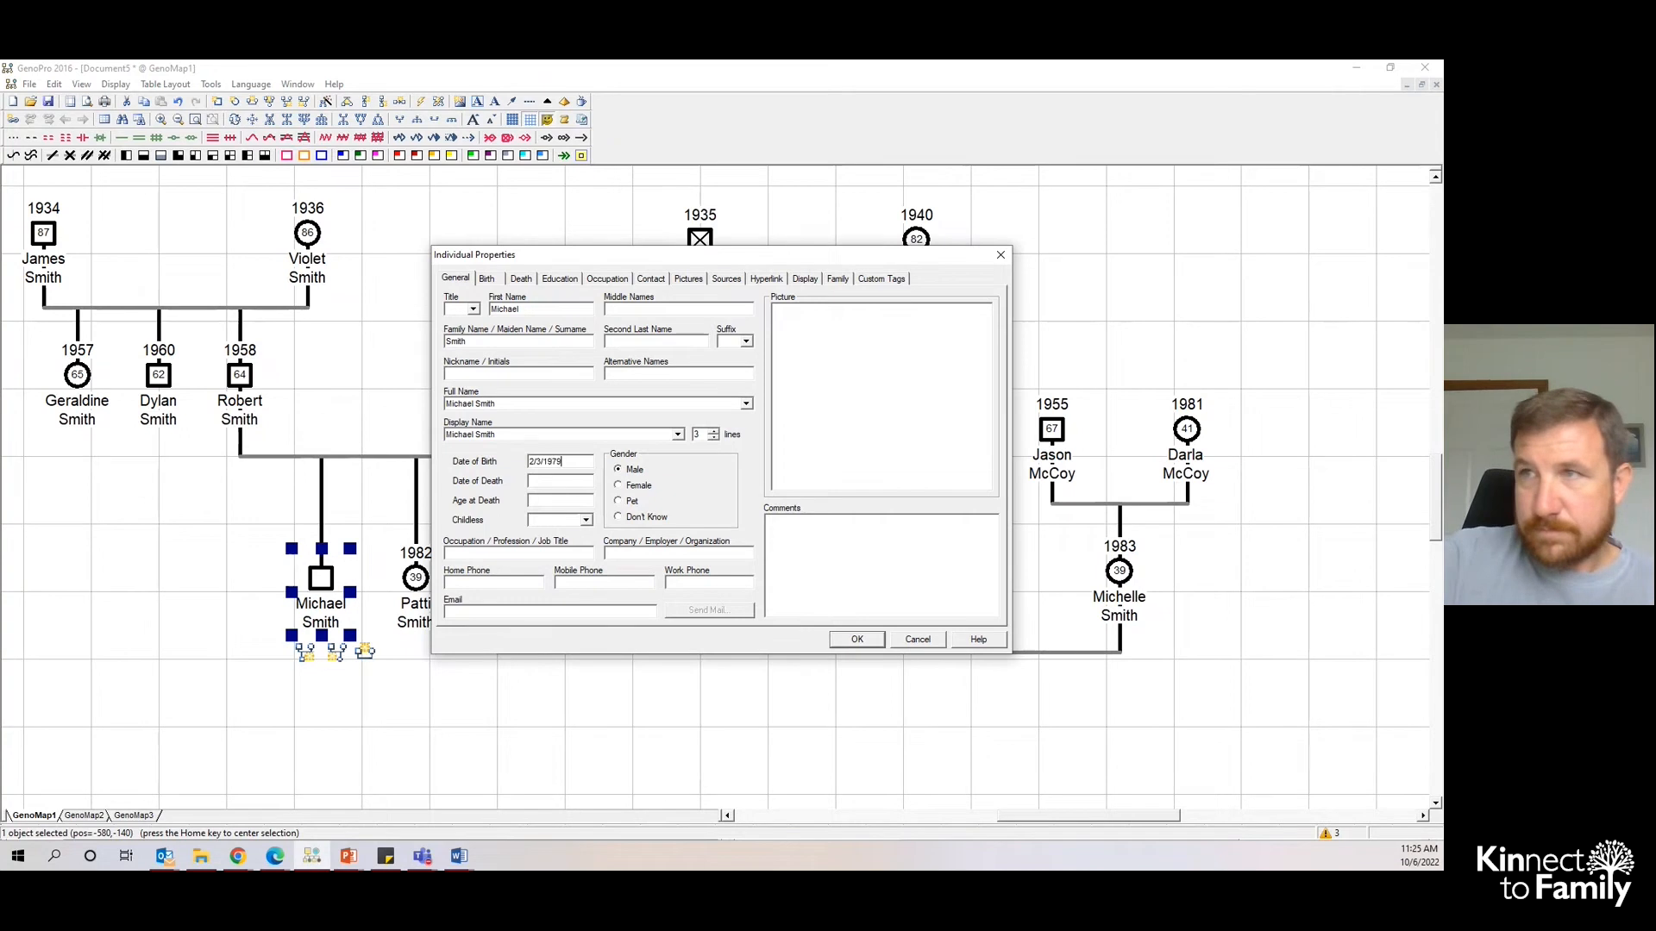
pyautogui.click(857, 639)
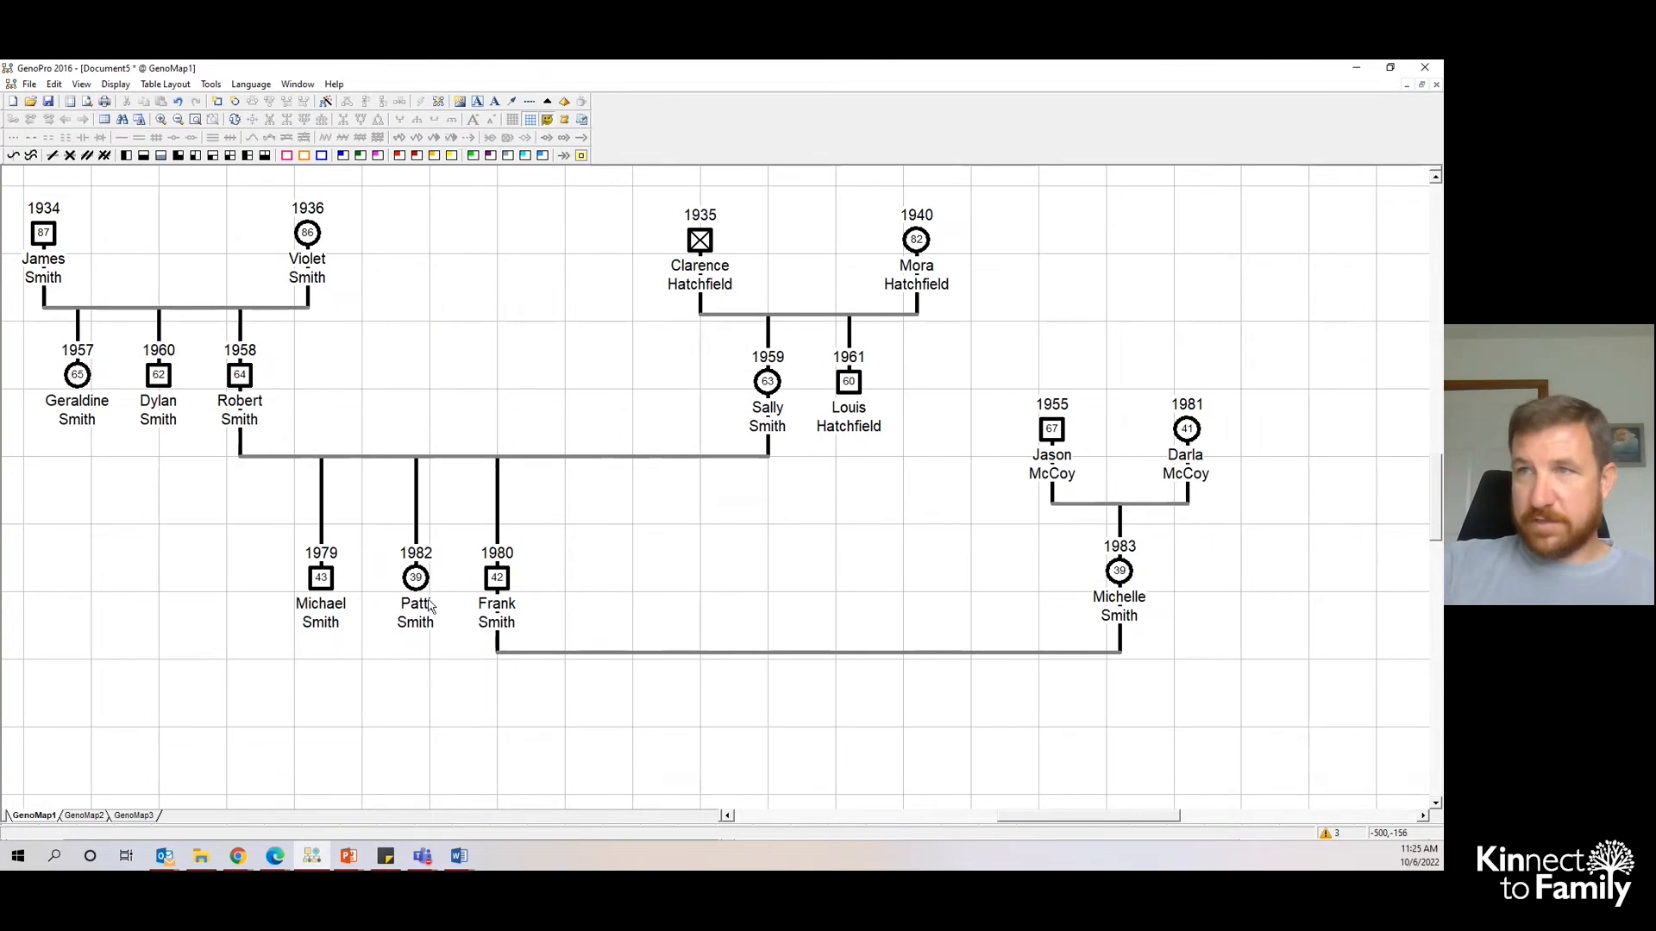
pyautogui.click(326, 605)
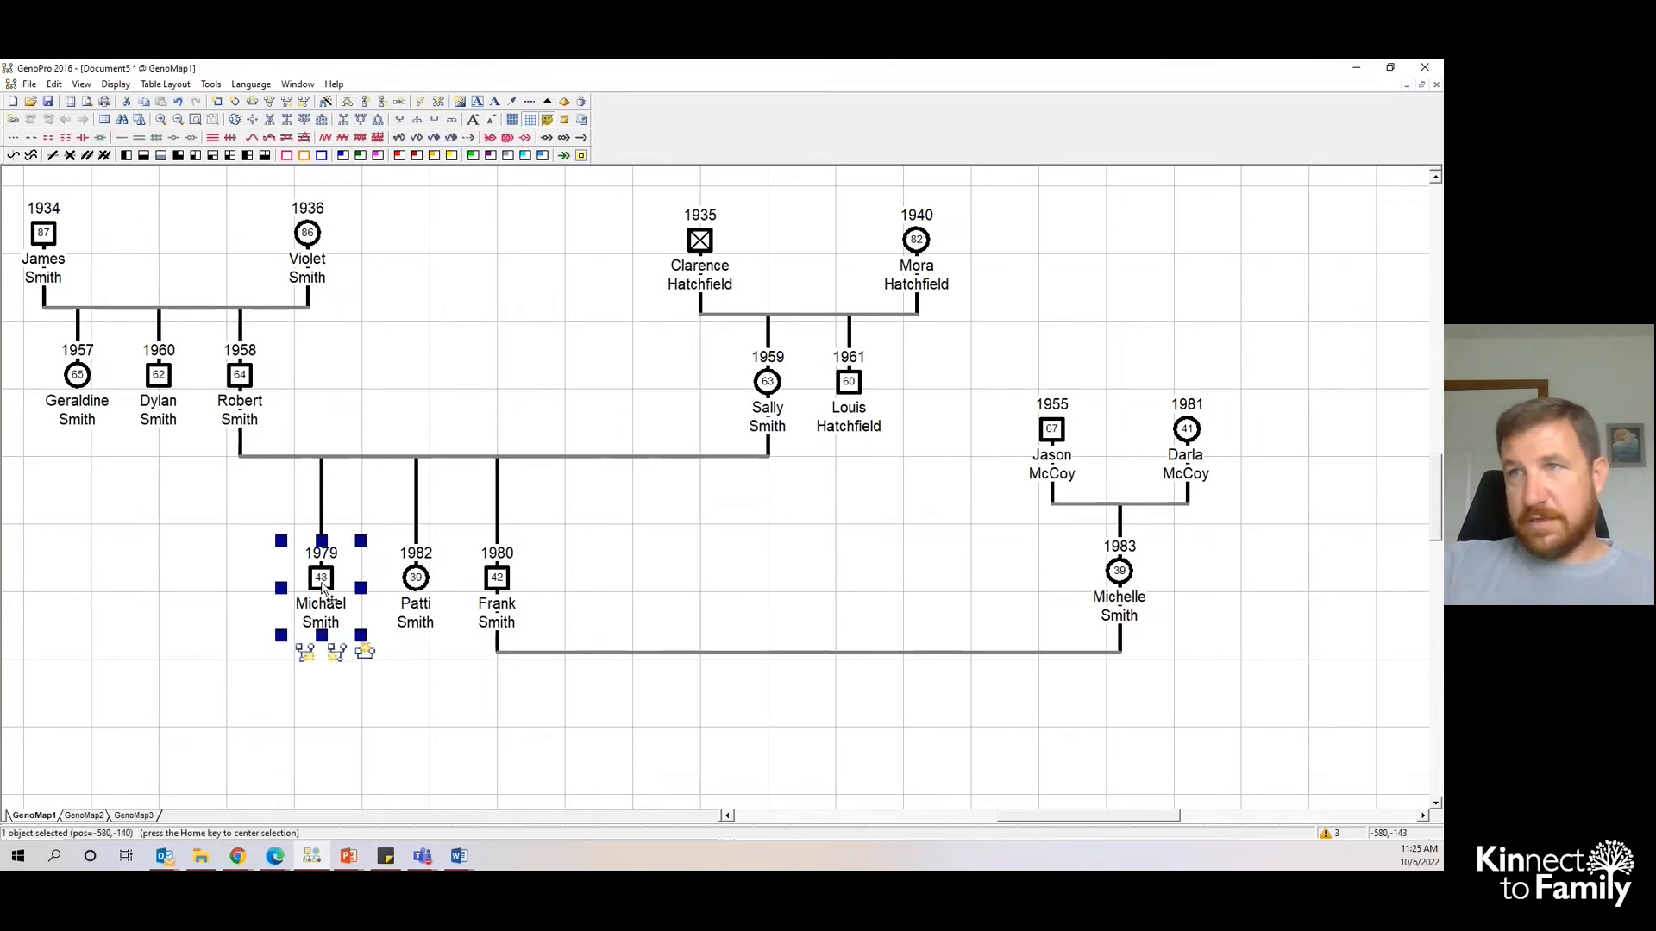
pyautogui.click(364, 673)
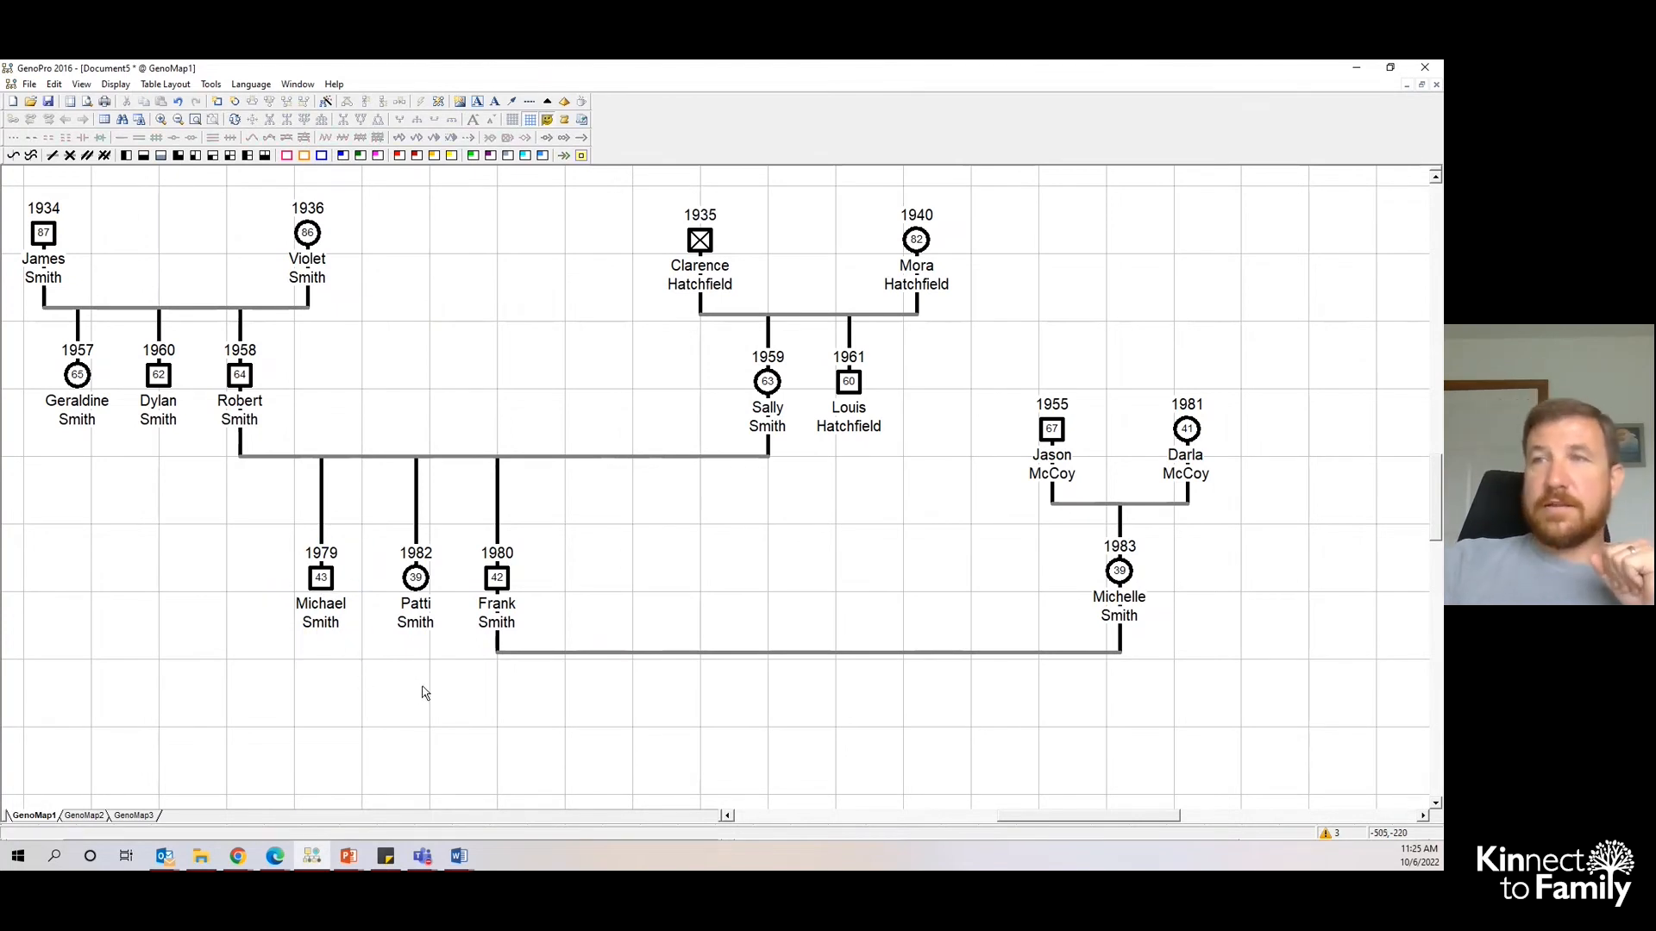
pyautogui.moveTo(1047, 817); pyautogui.dragTo(1031, 817)
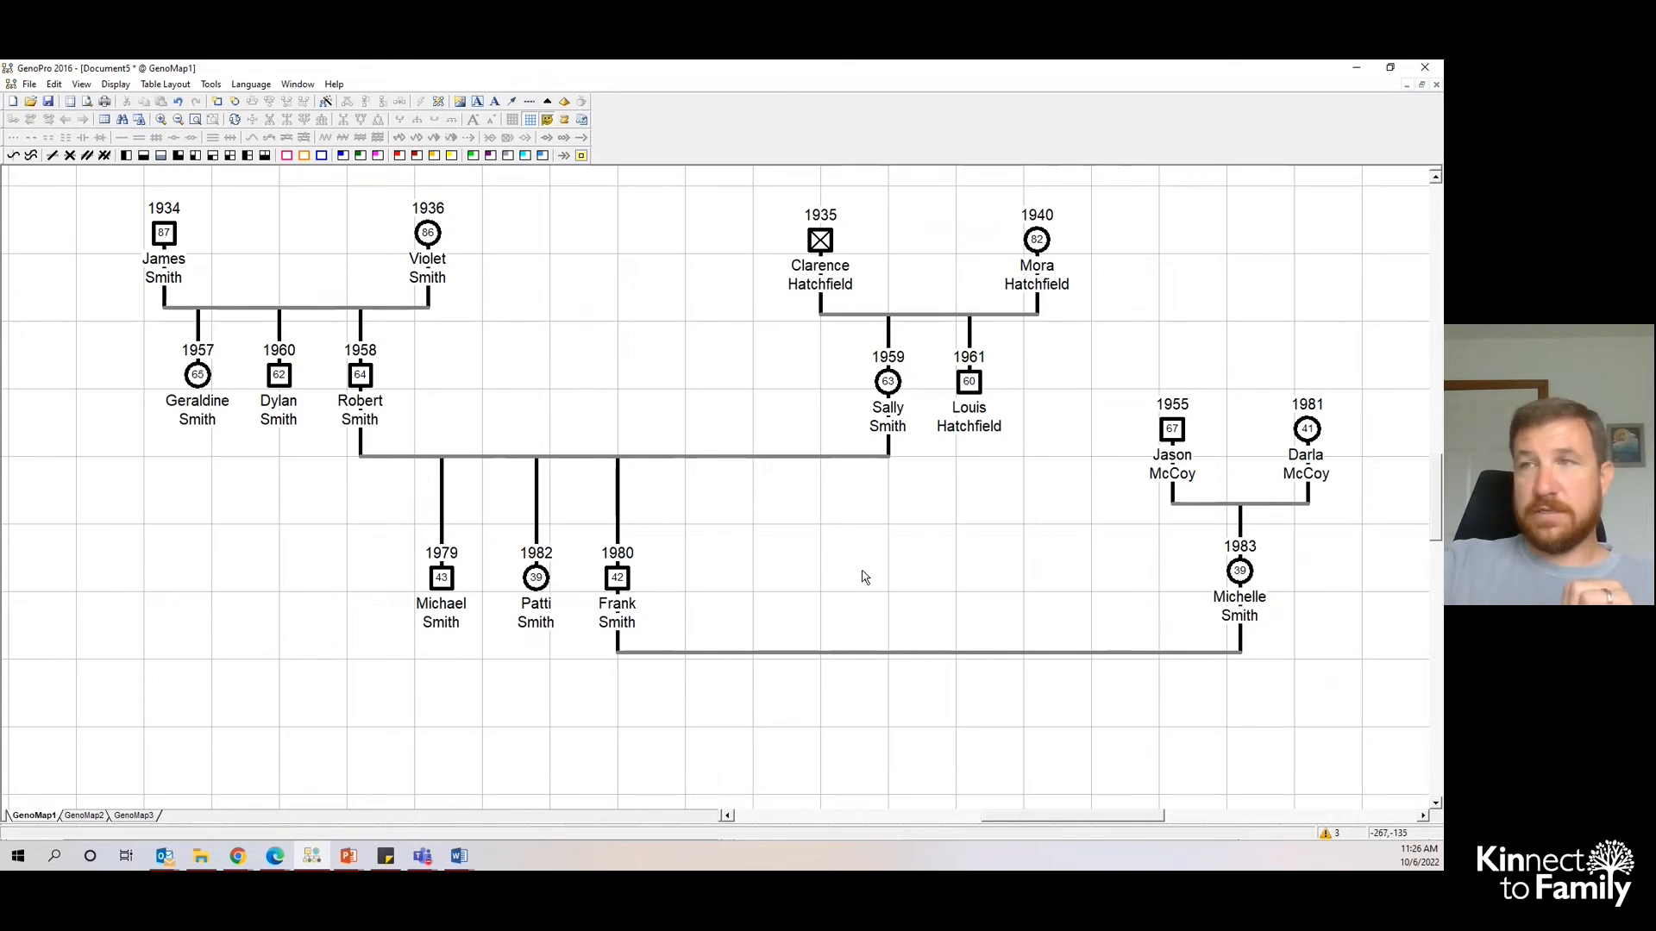
pyautogui.doubleClick(442, 583)
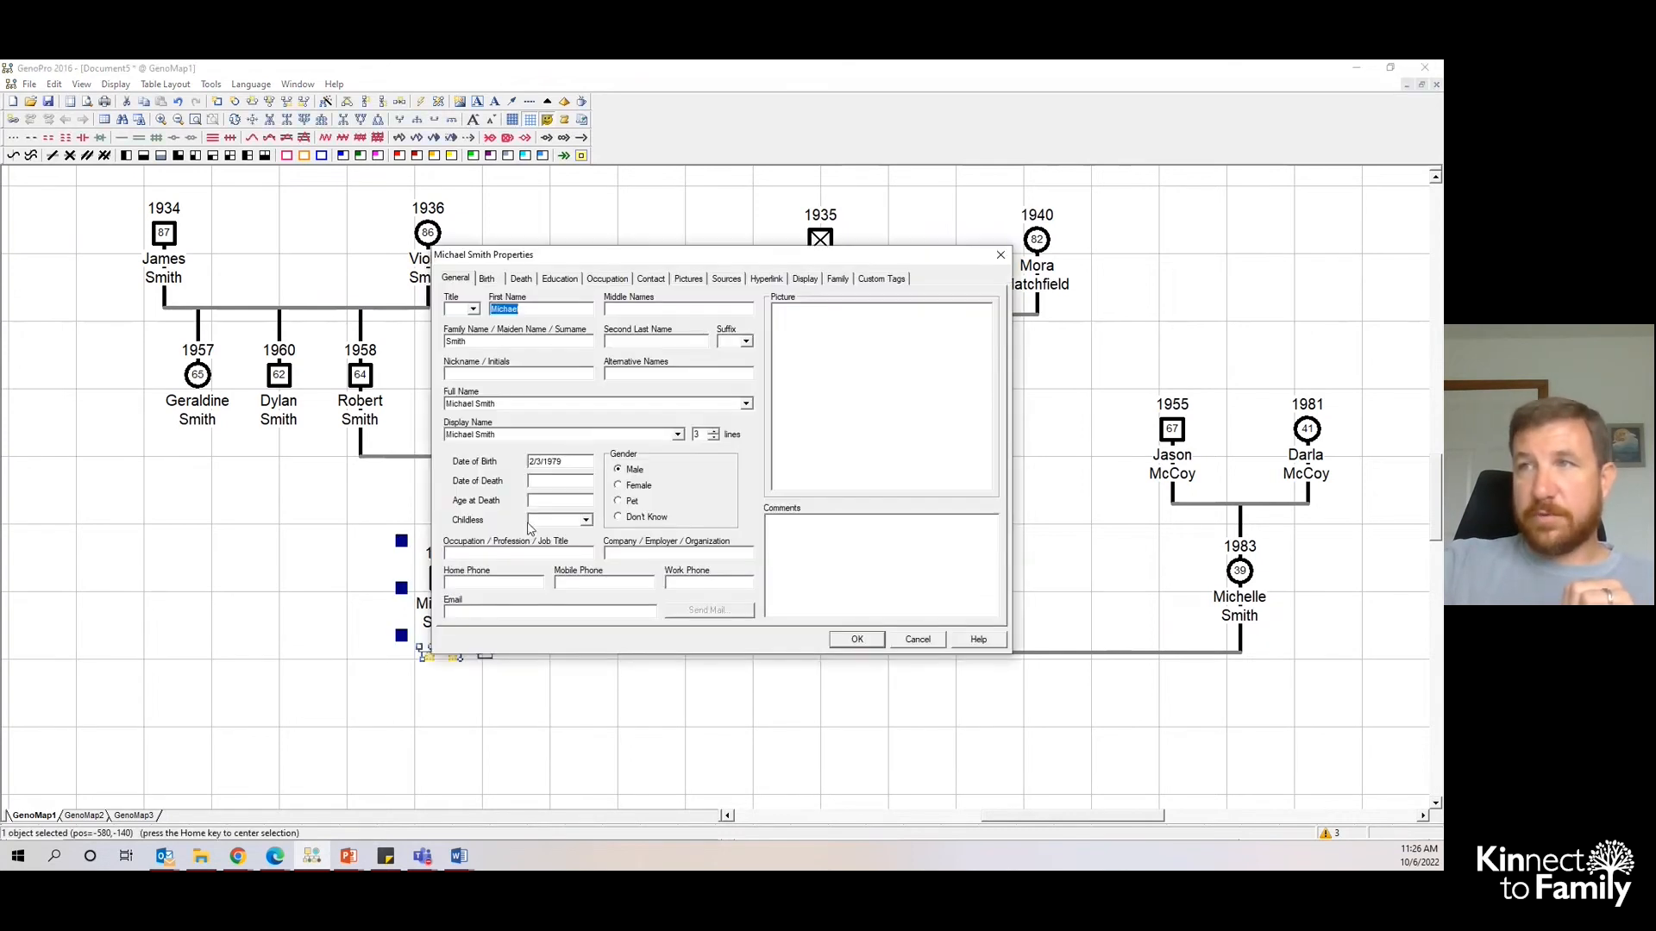
pyautogui.click(858, 639)
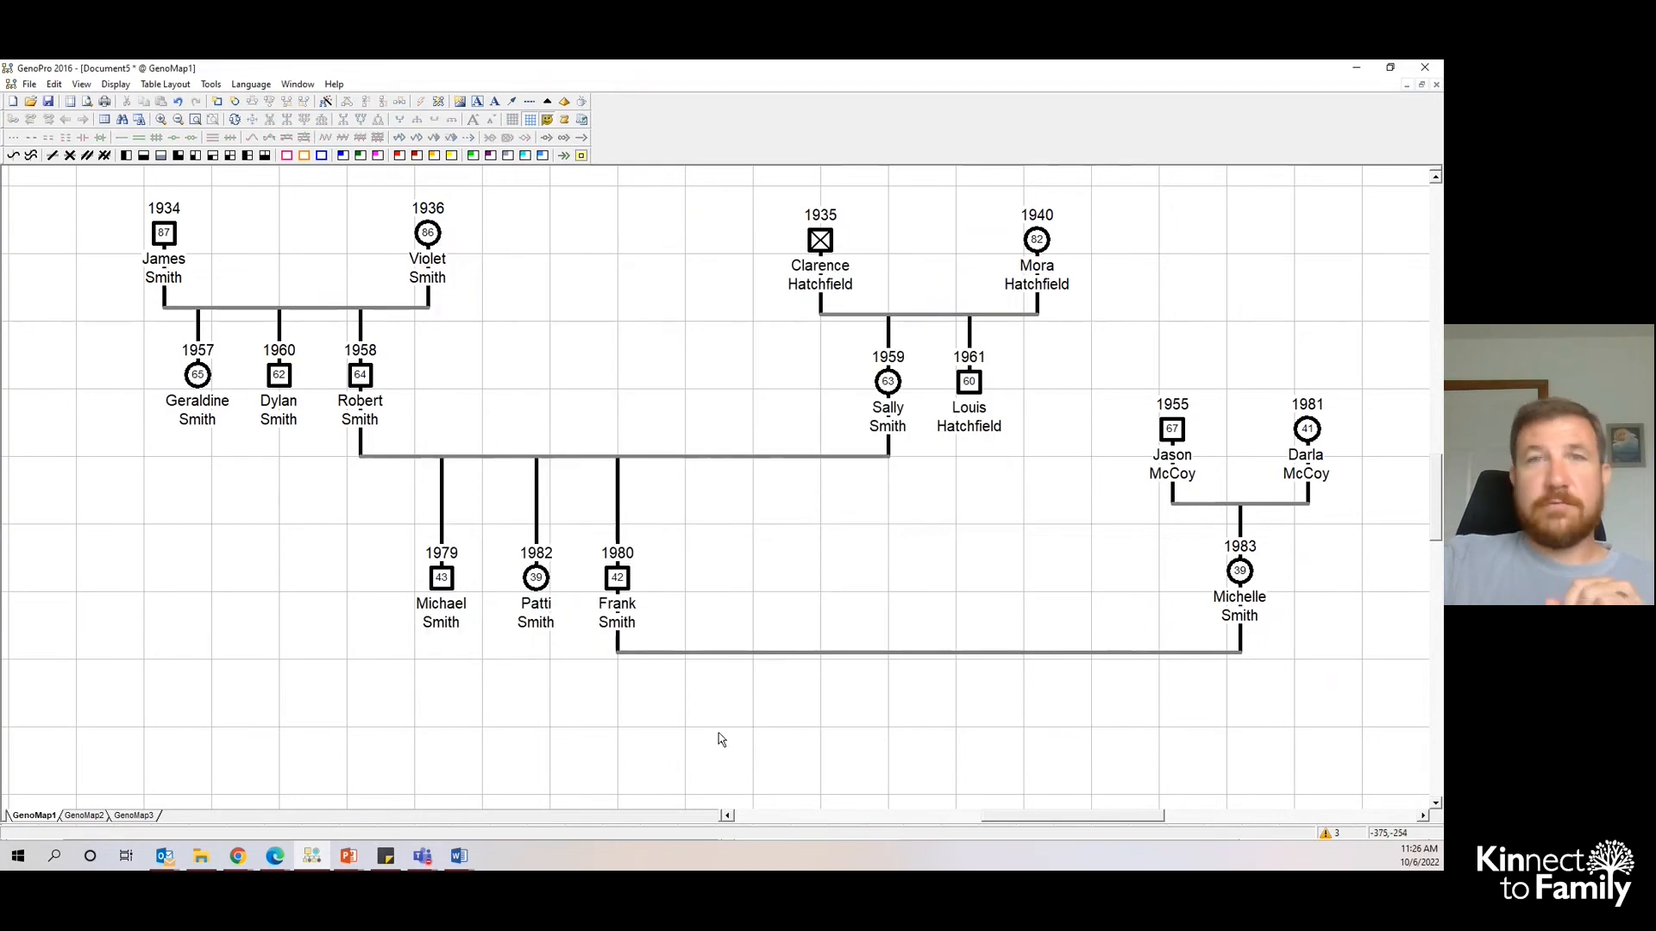
pyautogui.click(115, 85)
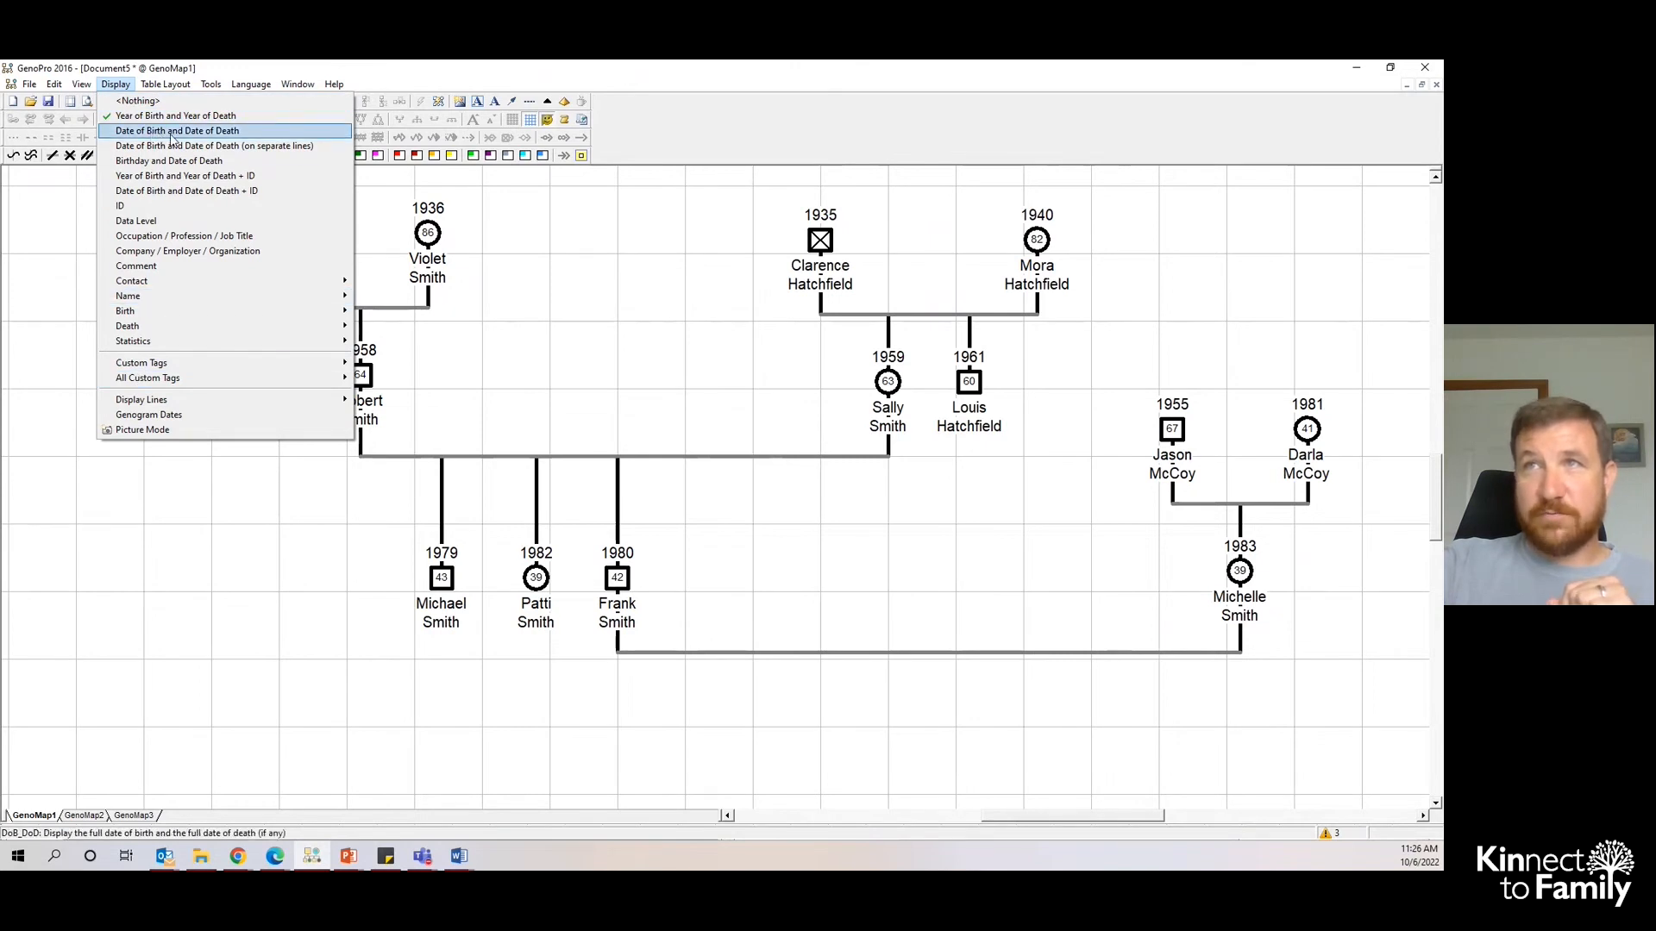
pyautogui.click(255, 135)
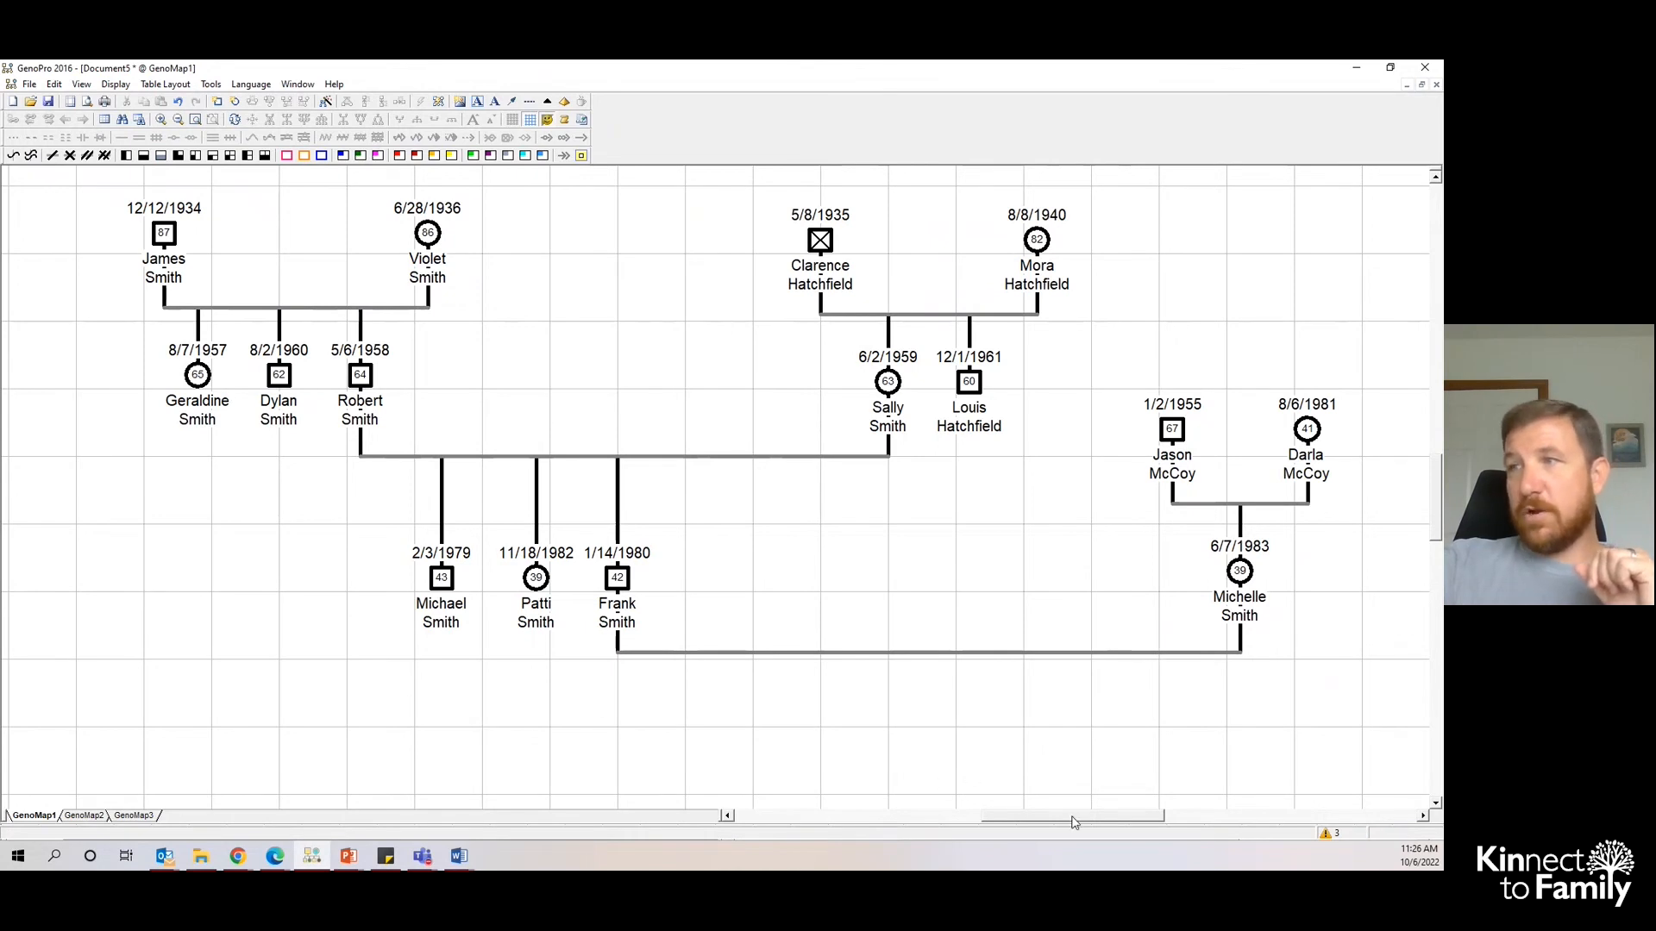
pyautogui.moveTo(1072, 822); pyautogui.dragTo(1083, 821)
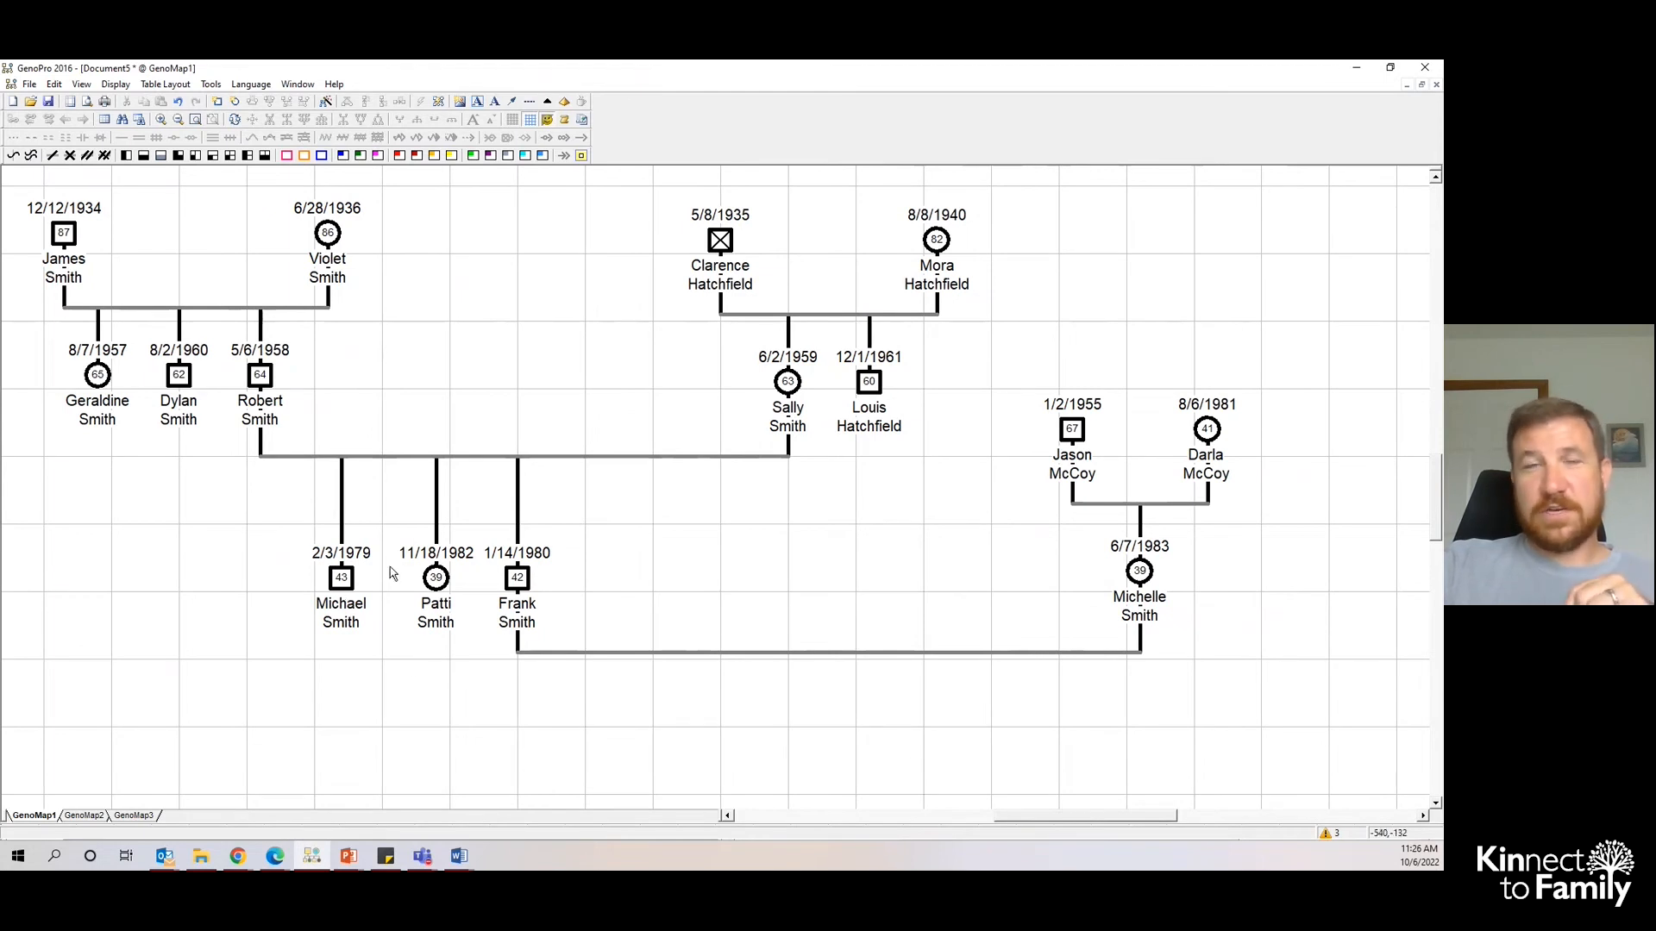
pyautogui.moveTo(1132, 816); pyautogui.dragTo(1144, 817)
pyautogui.moveTo(1120, 447); pyautogui.dragTo(1180, 447)
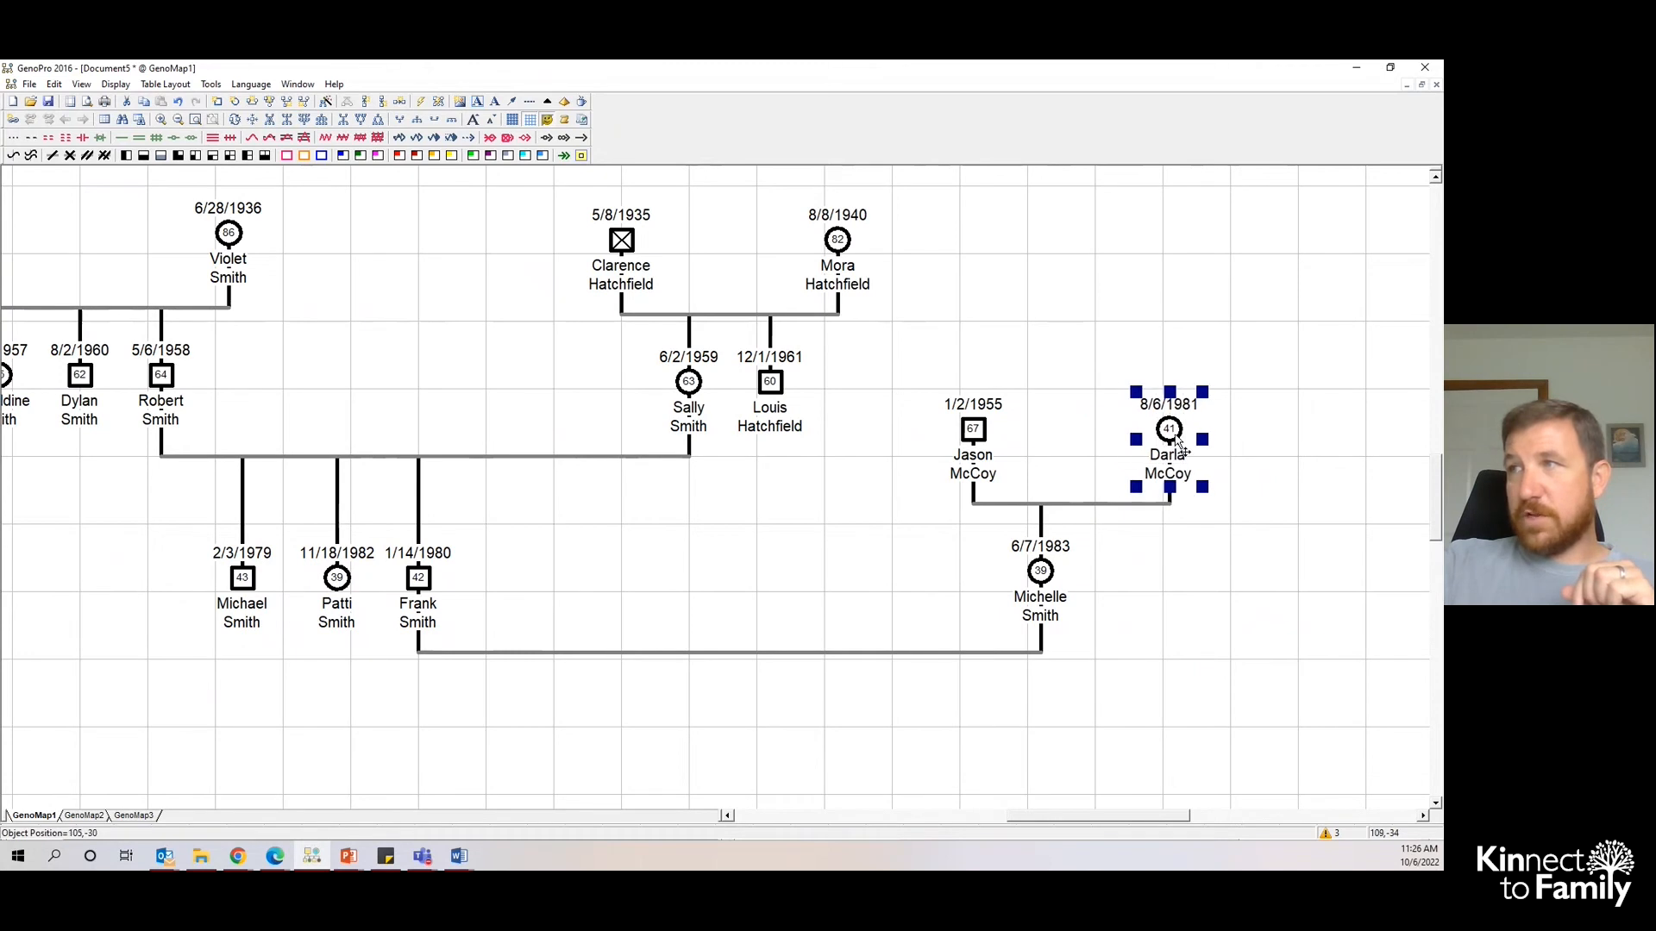
pyautogui.click(1113, 506)
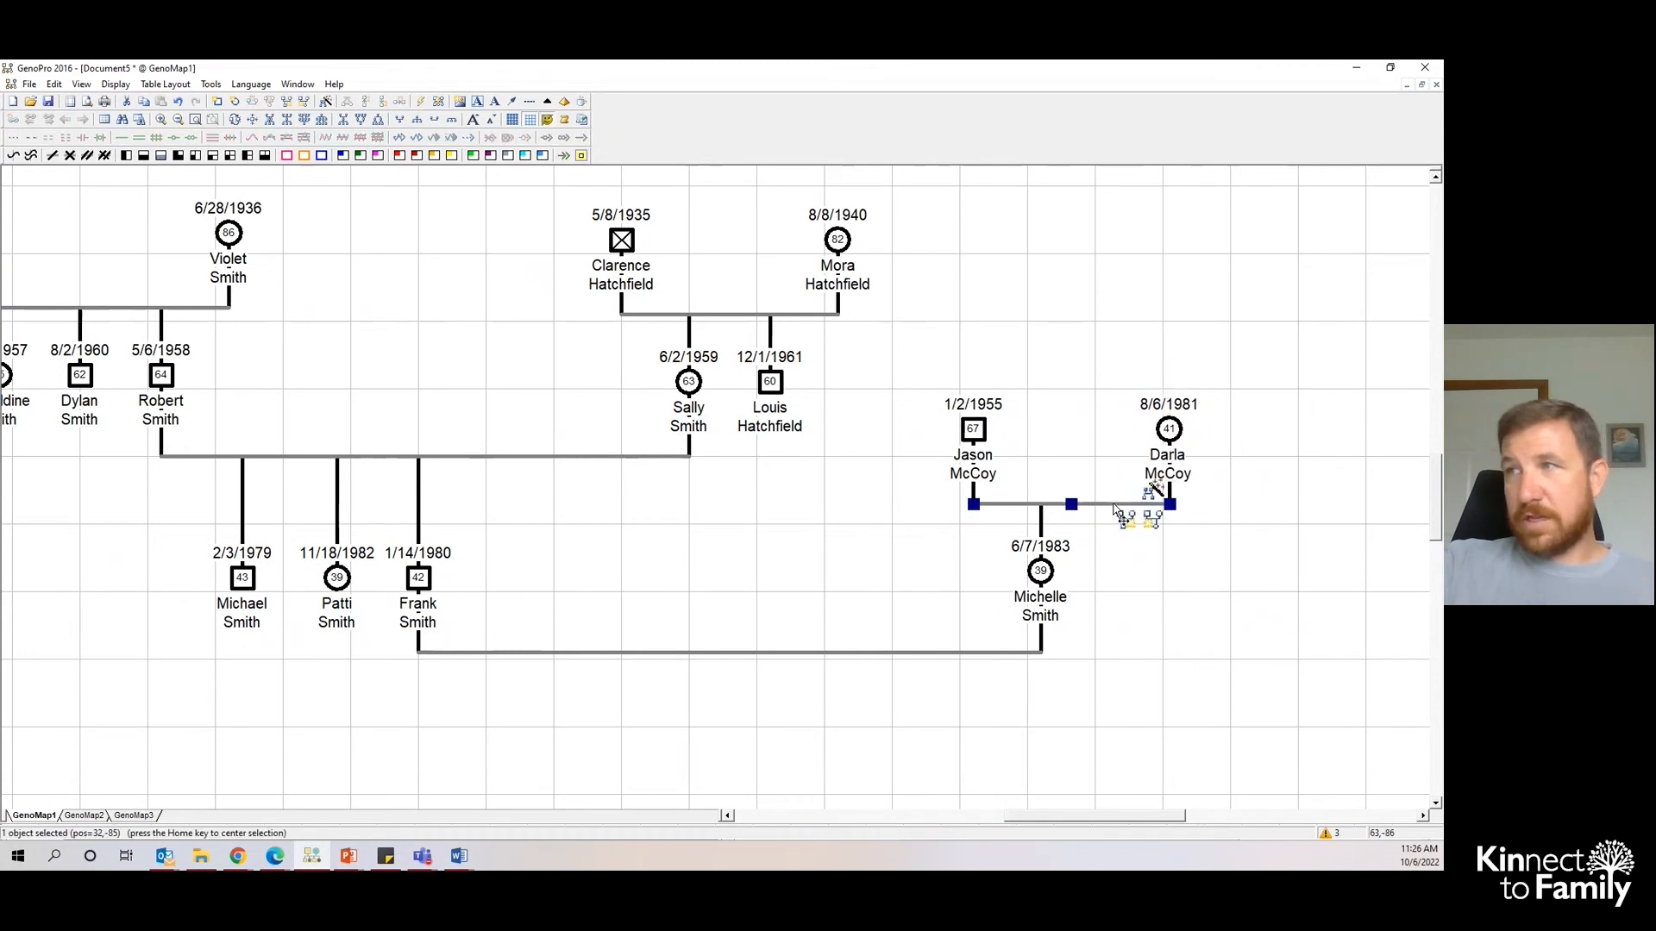
pyautogui.click(1123, 515)
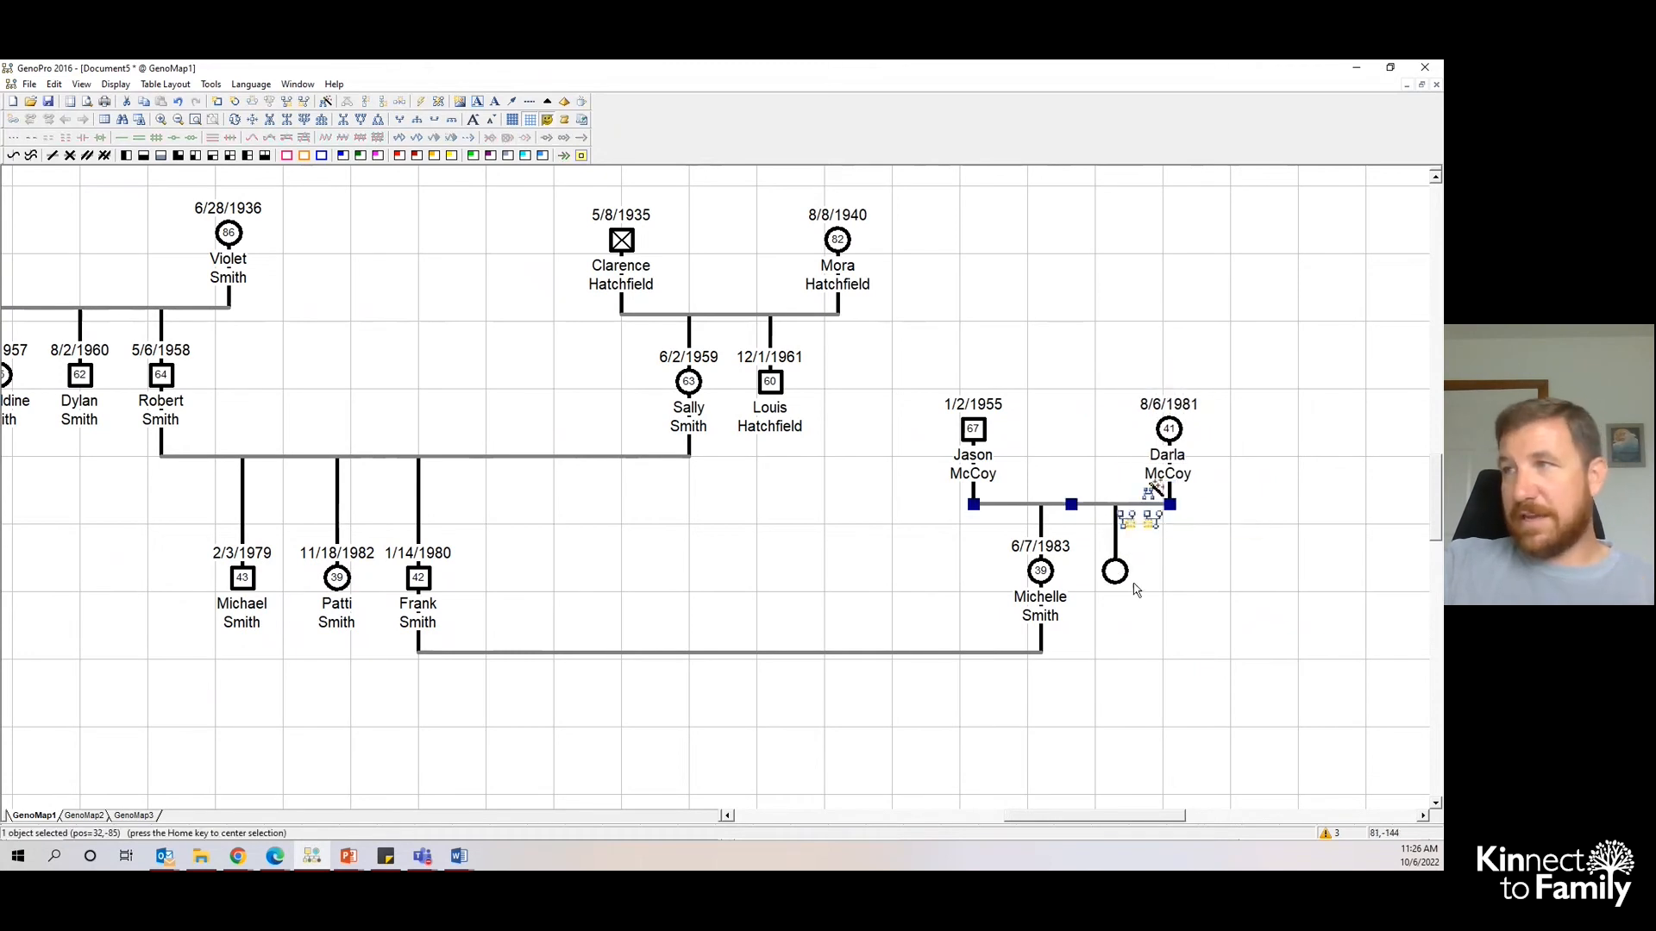
pyautogui.doubleClick(1116, 573)
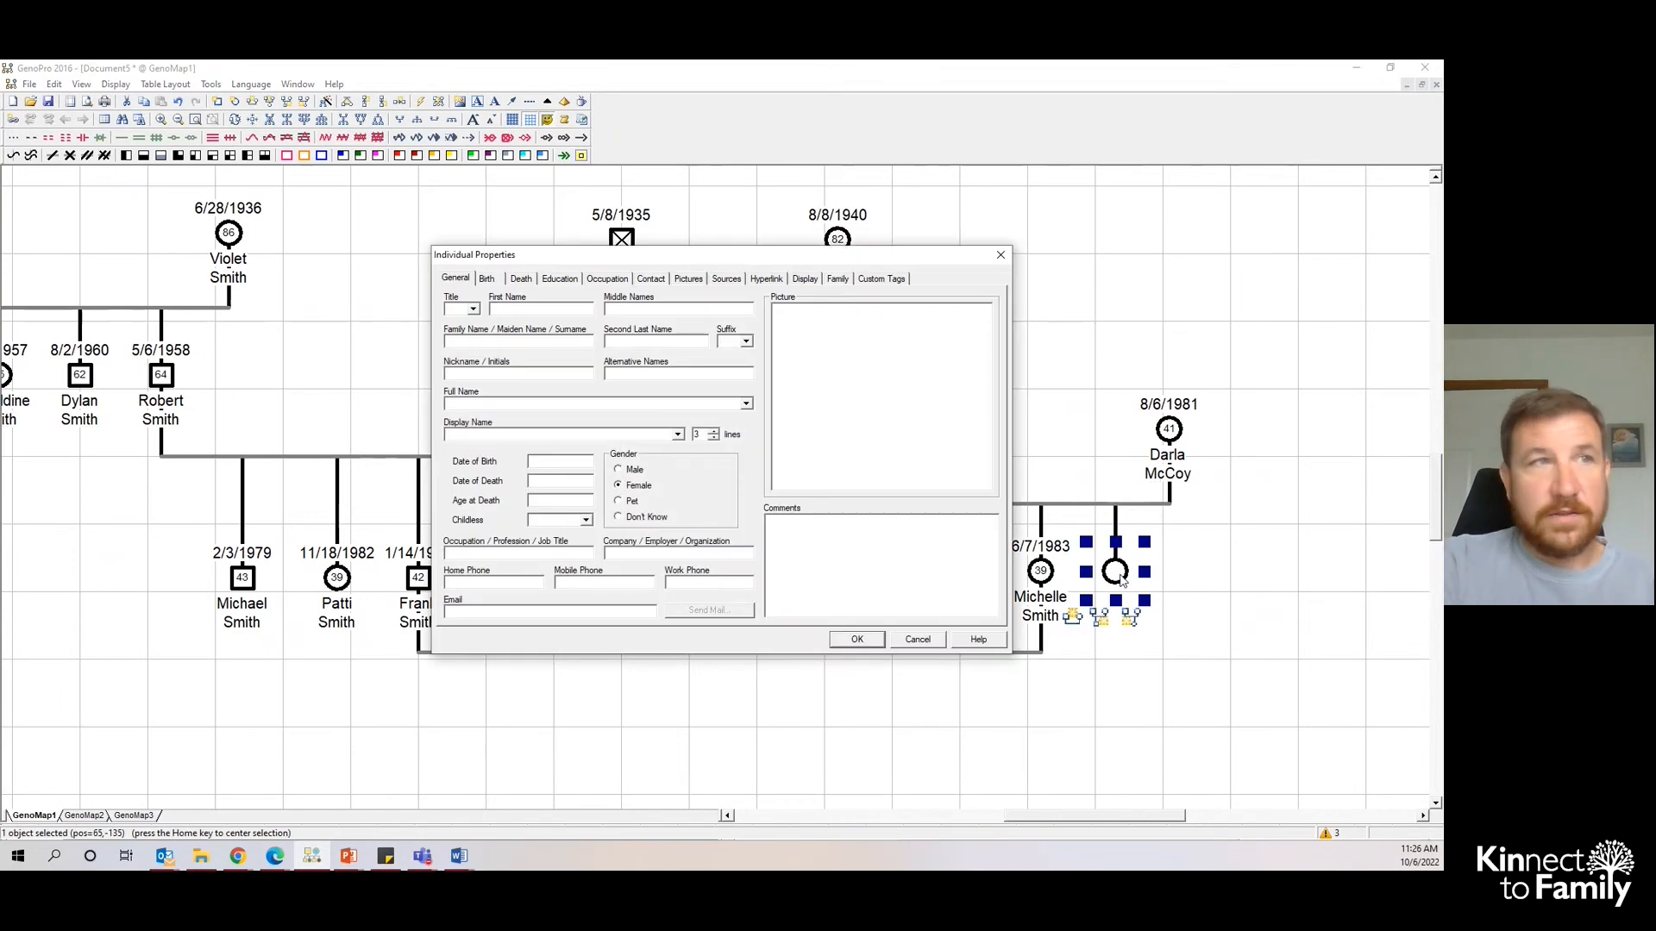
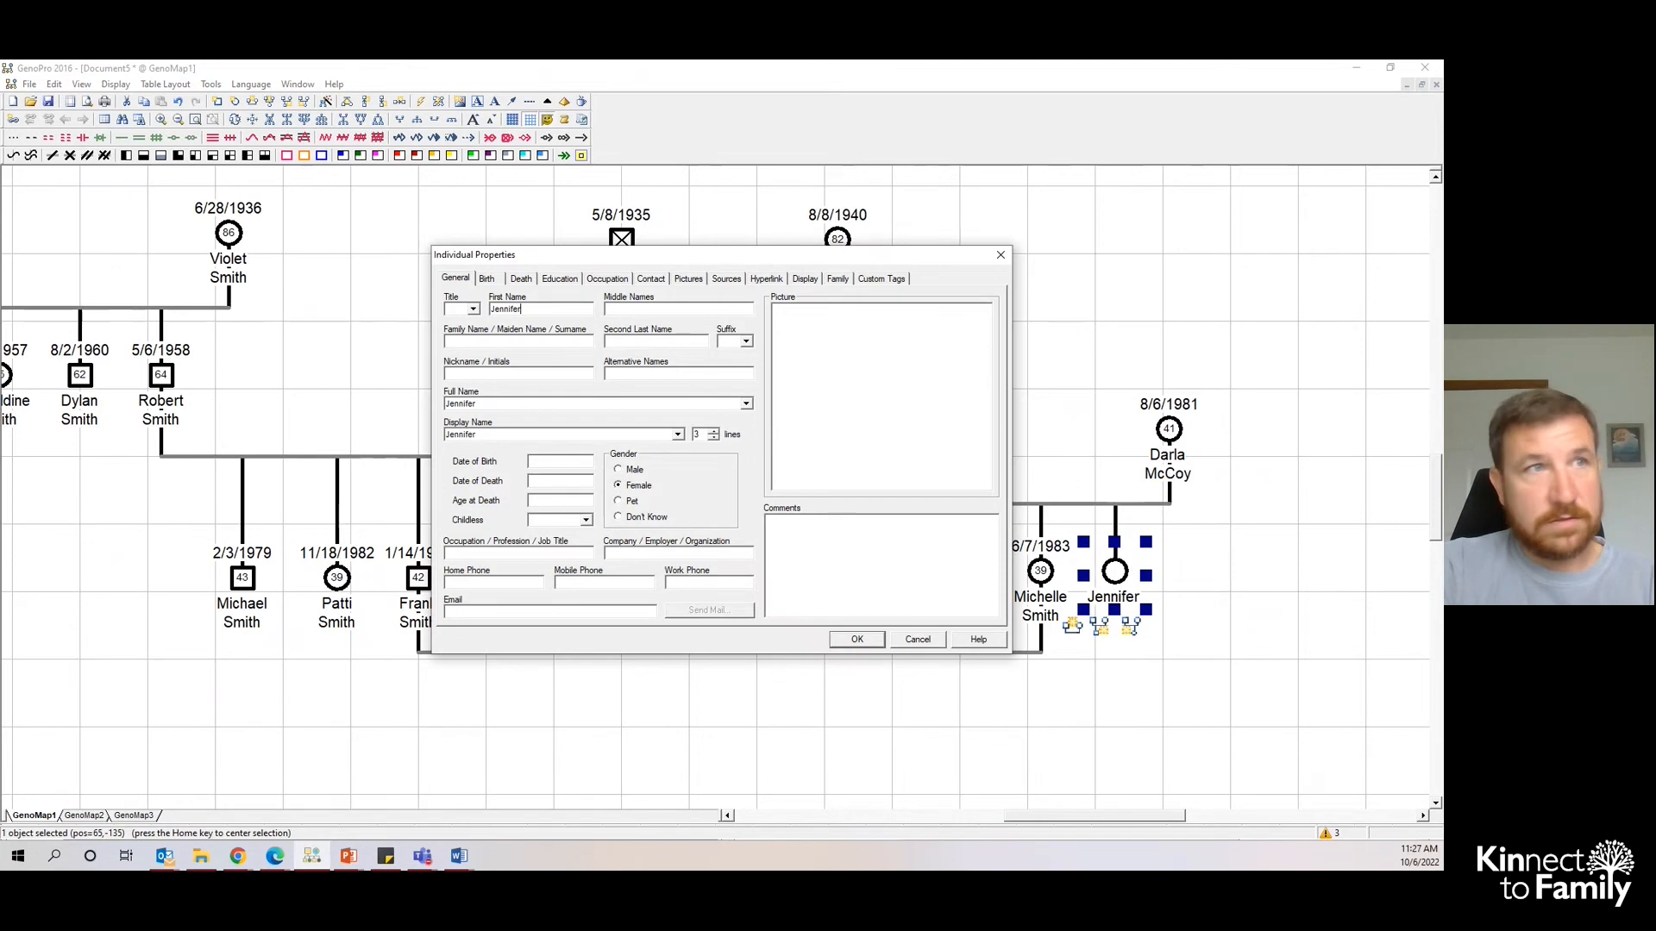
pyautogui.press('Tab')
pyautogui.press('Tab')
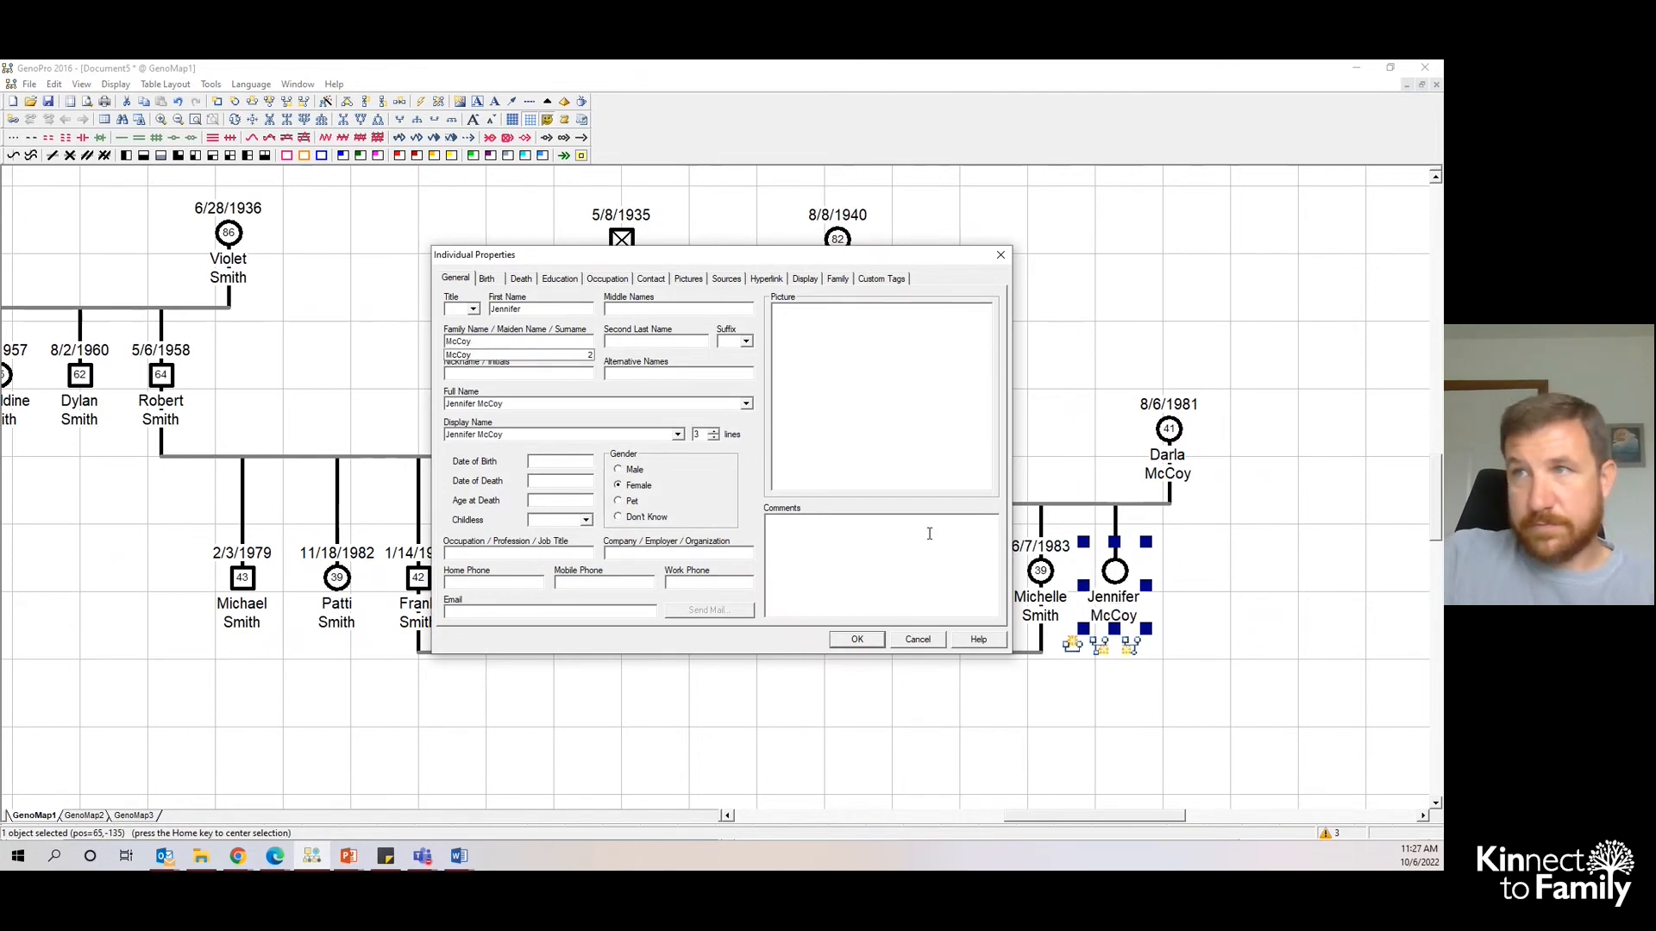
pyautogui.click(565, 462)
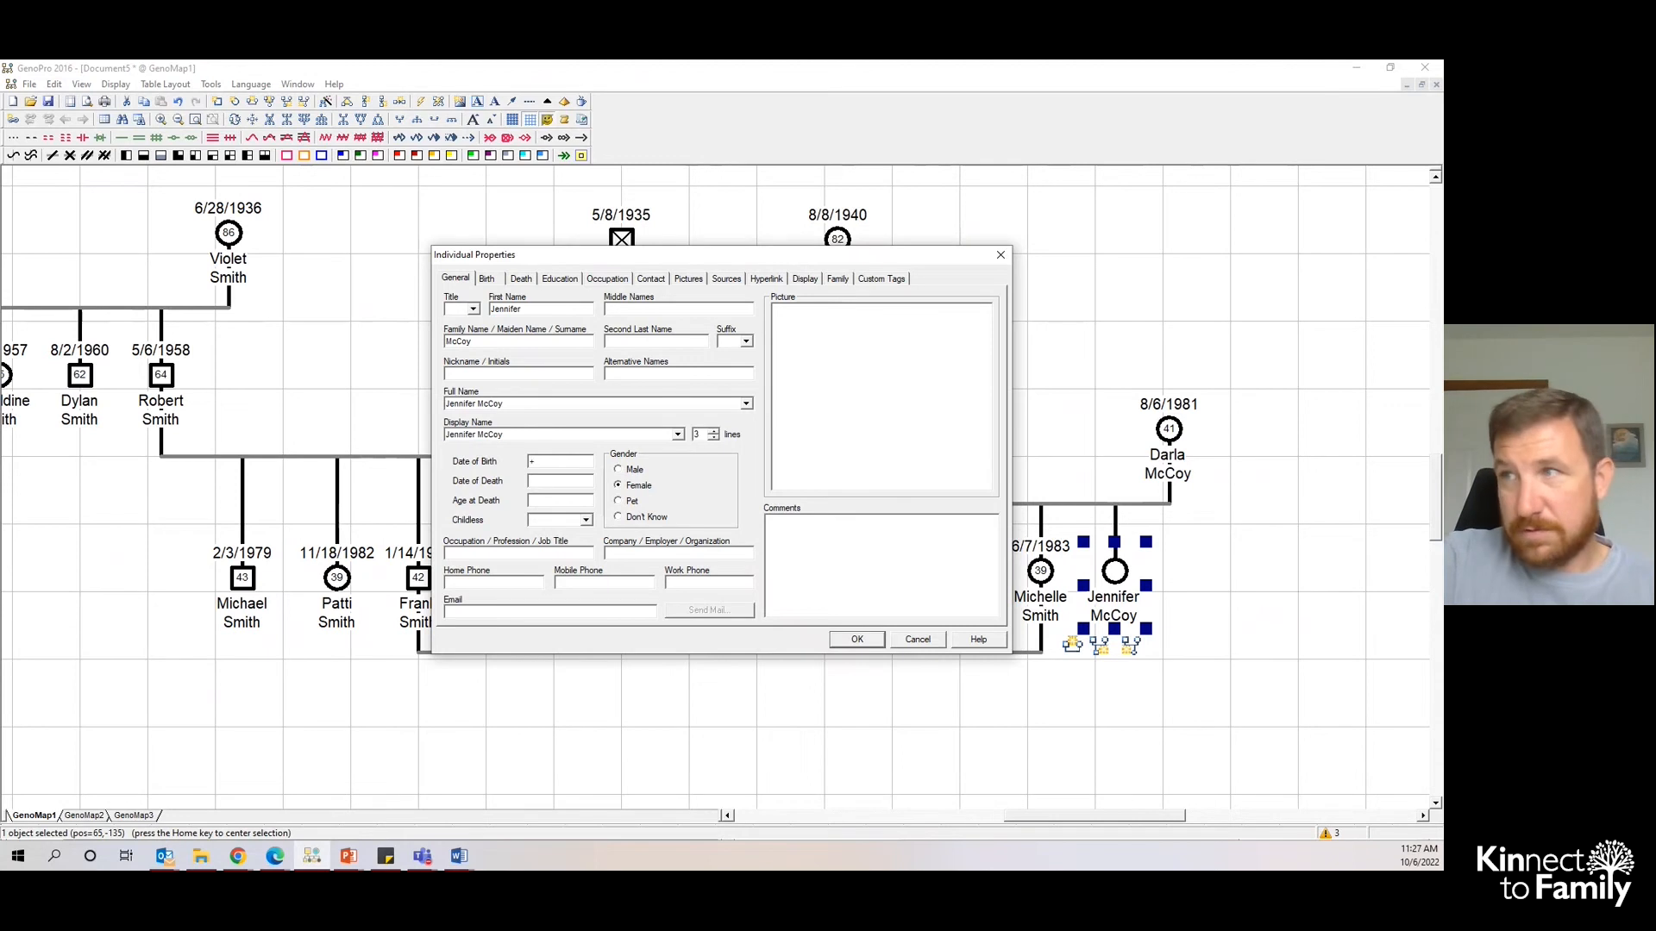
pyautogui.write('8/6')
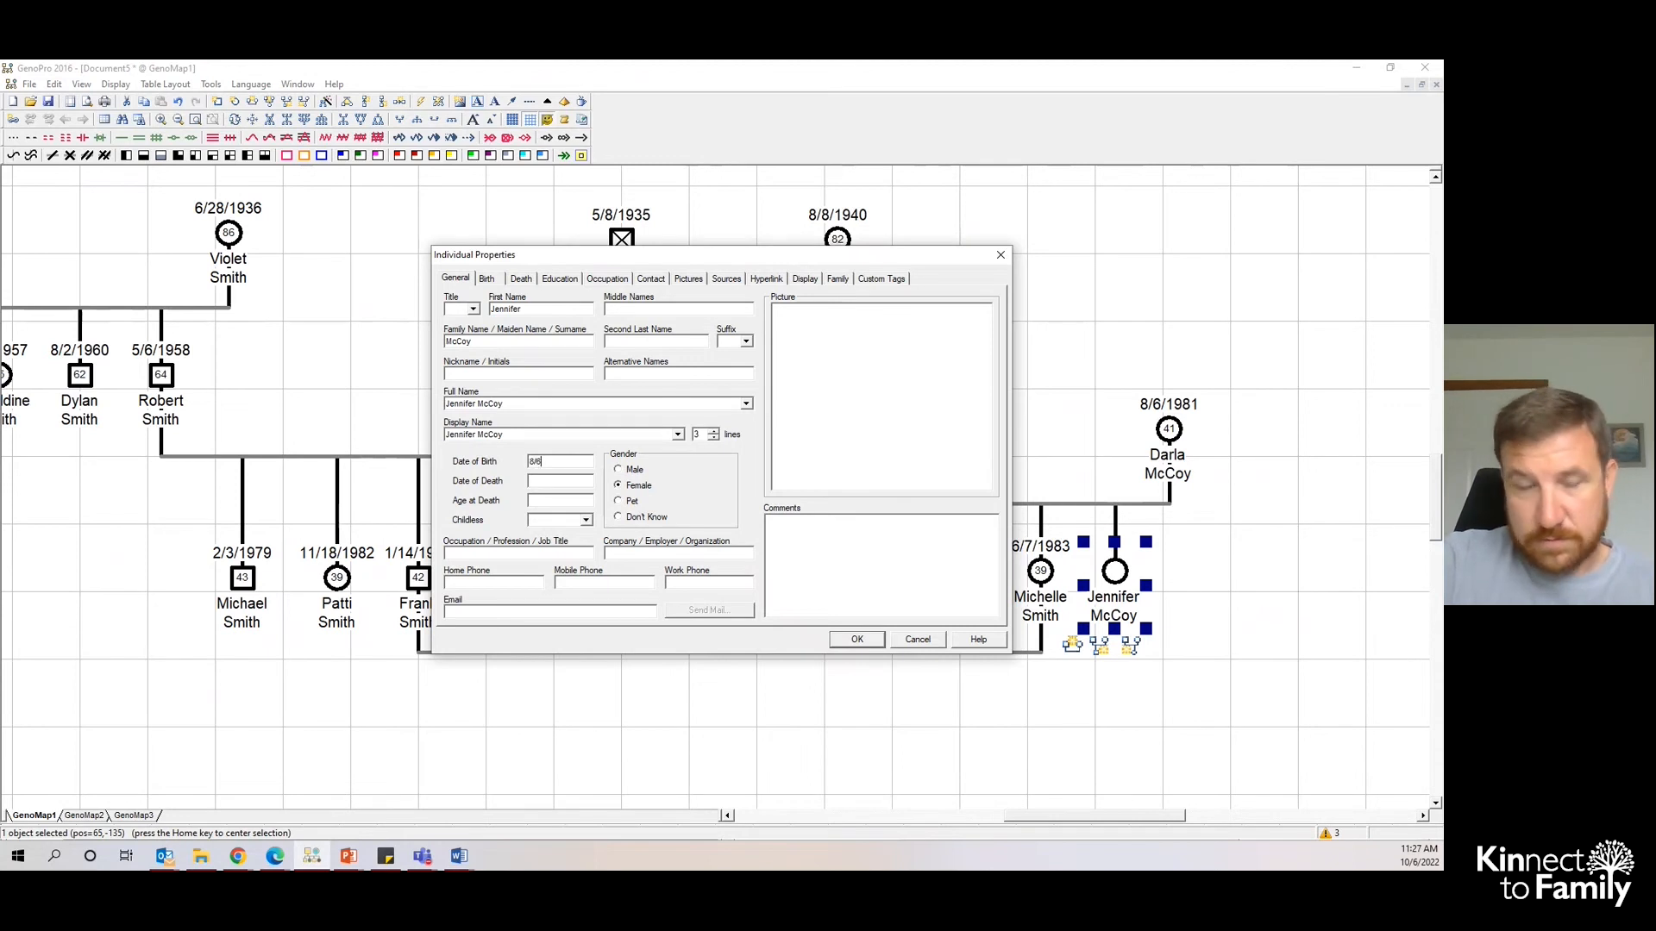
pyautogui.write('/1981')
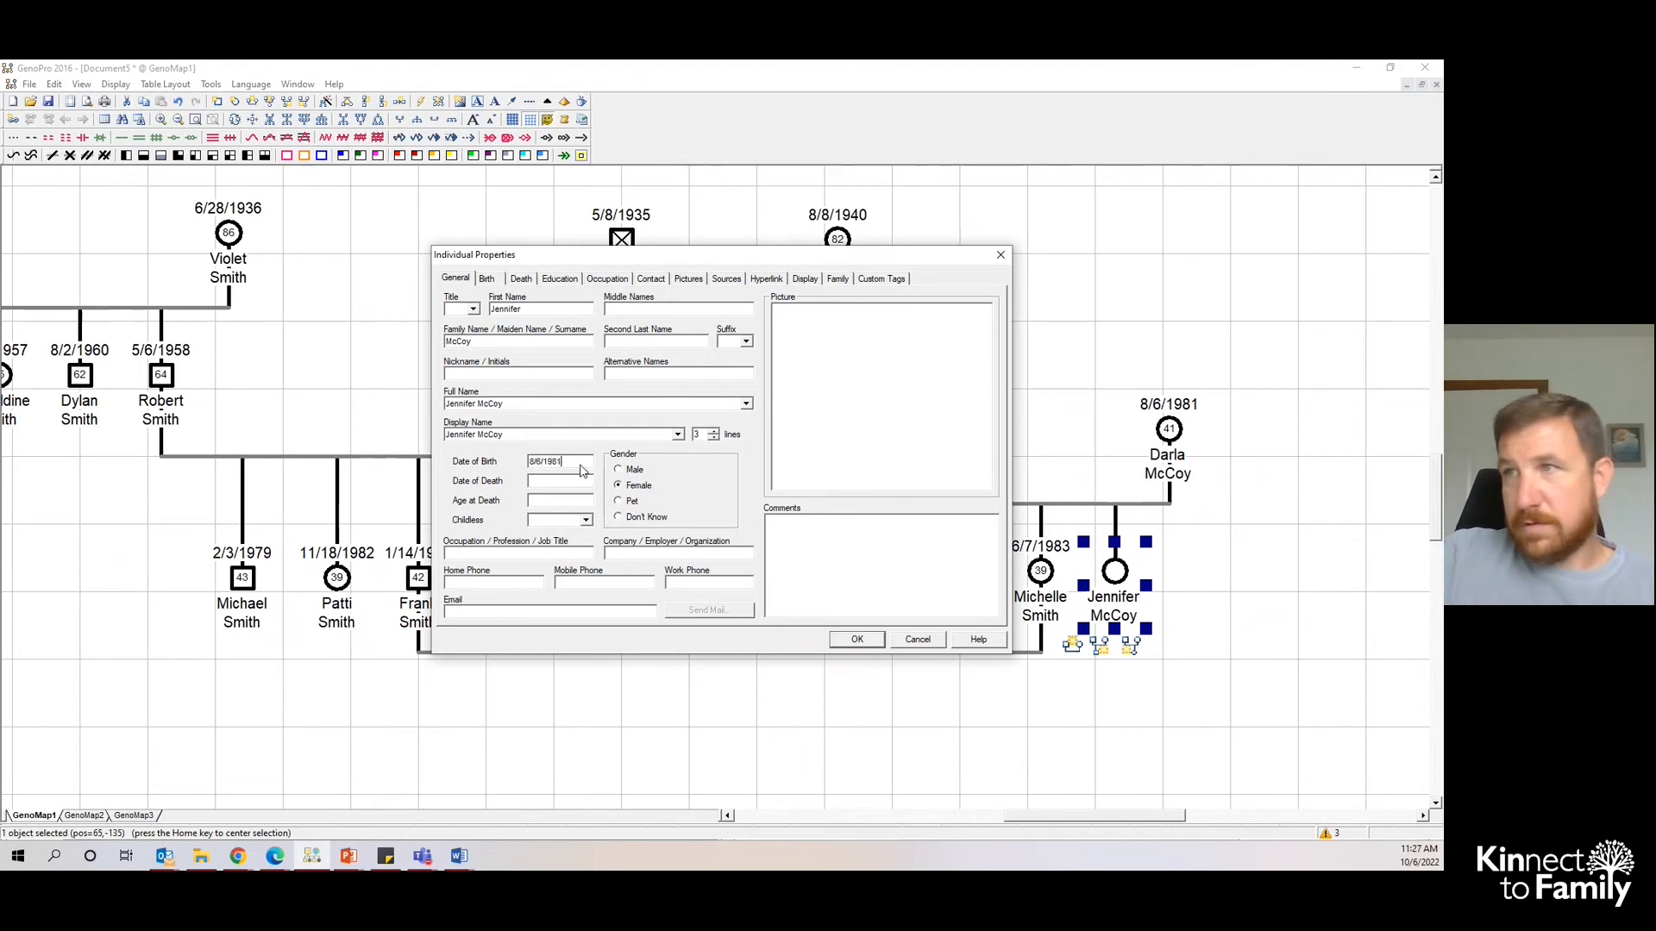
pyautogui.click(850, 643)
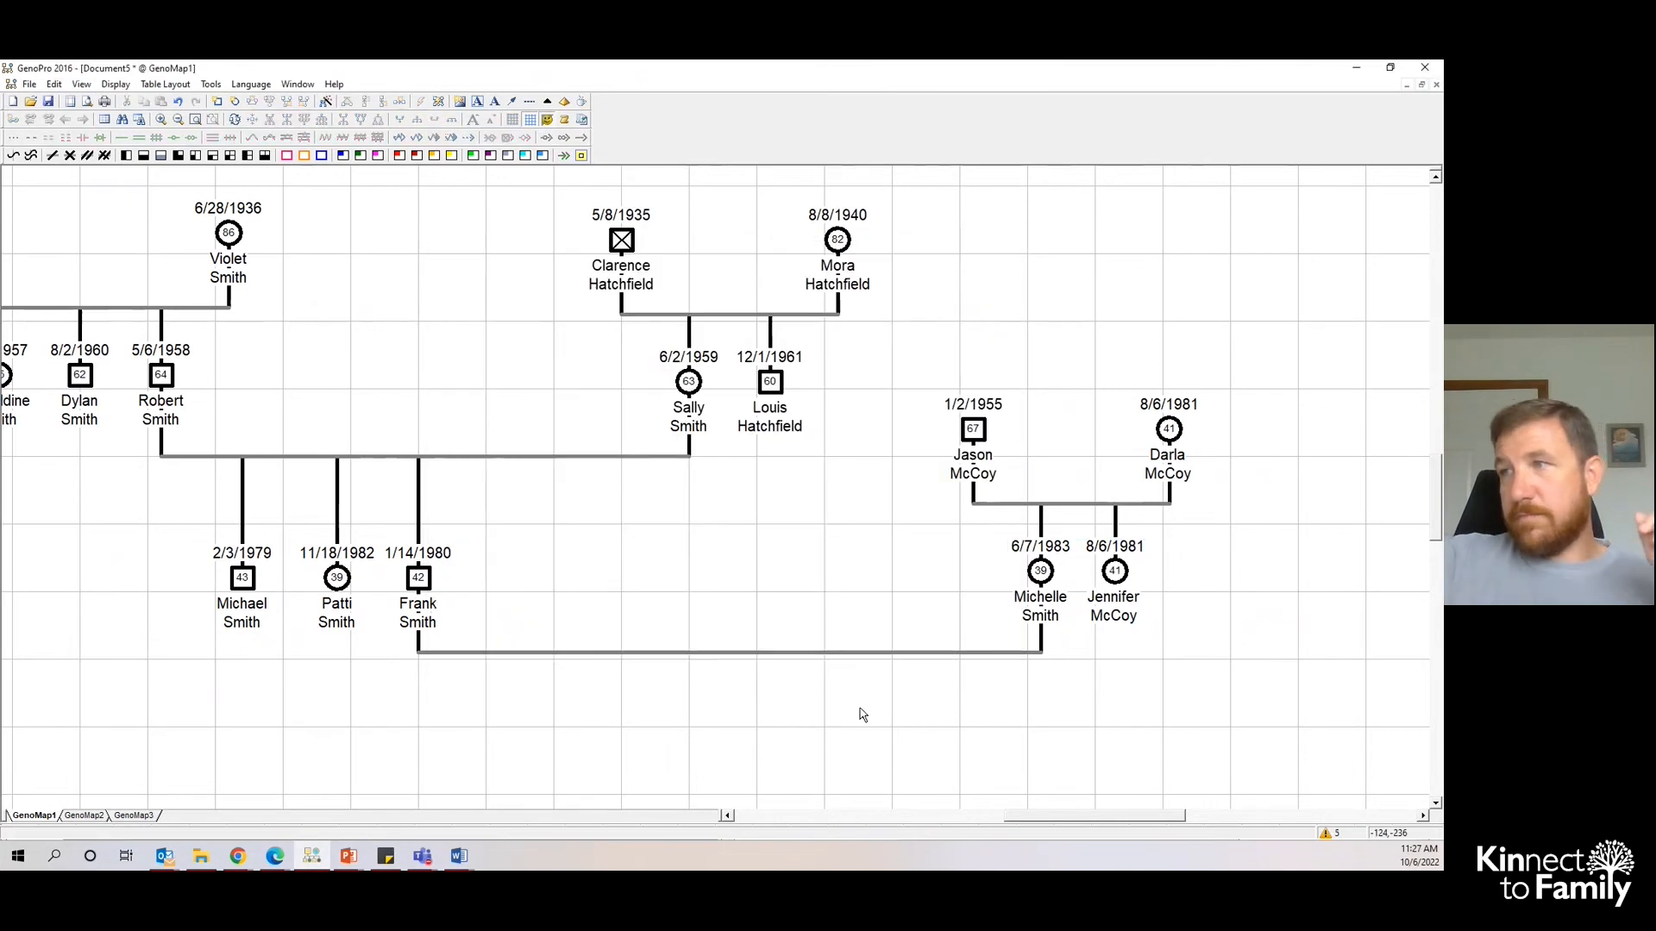
# - Add a new son to Frank and Michelle, centred under their family line
pyautogui.moveTo(1113, 817); pyautogui.dragTo(1091, 822)
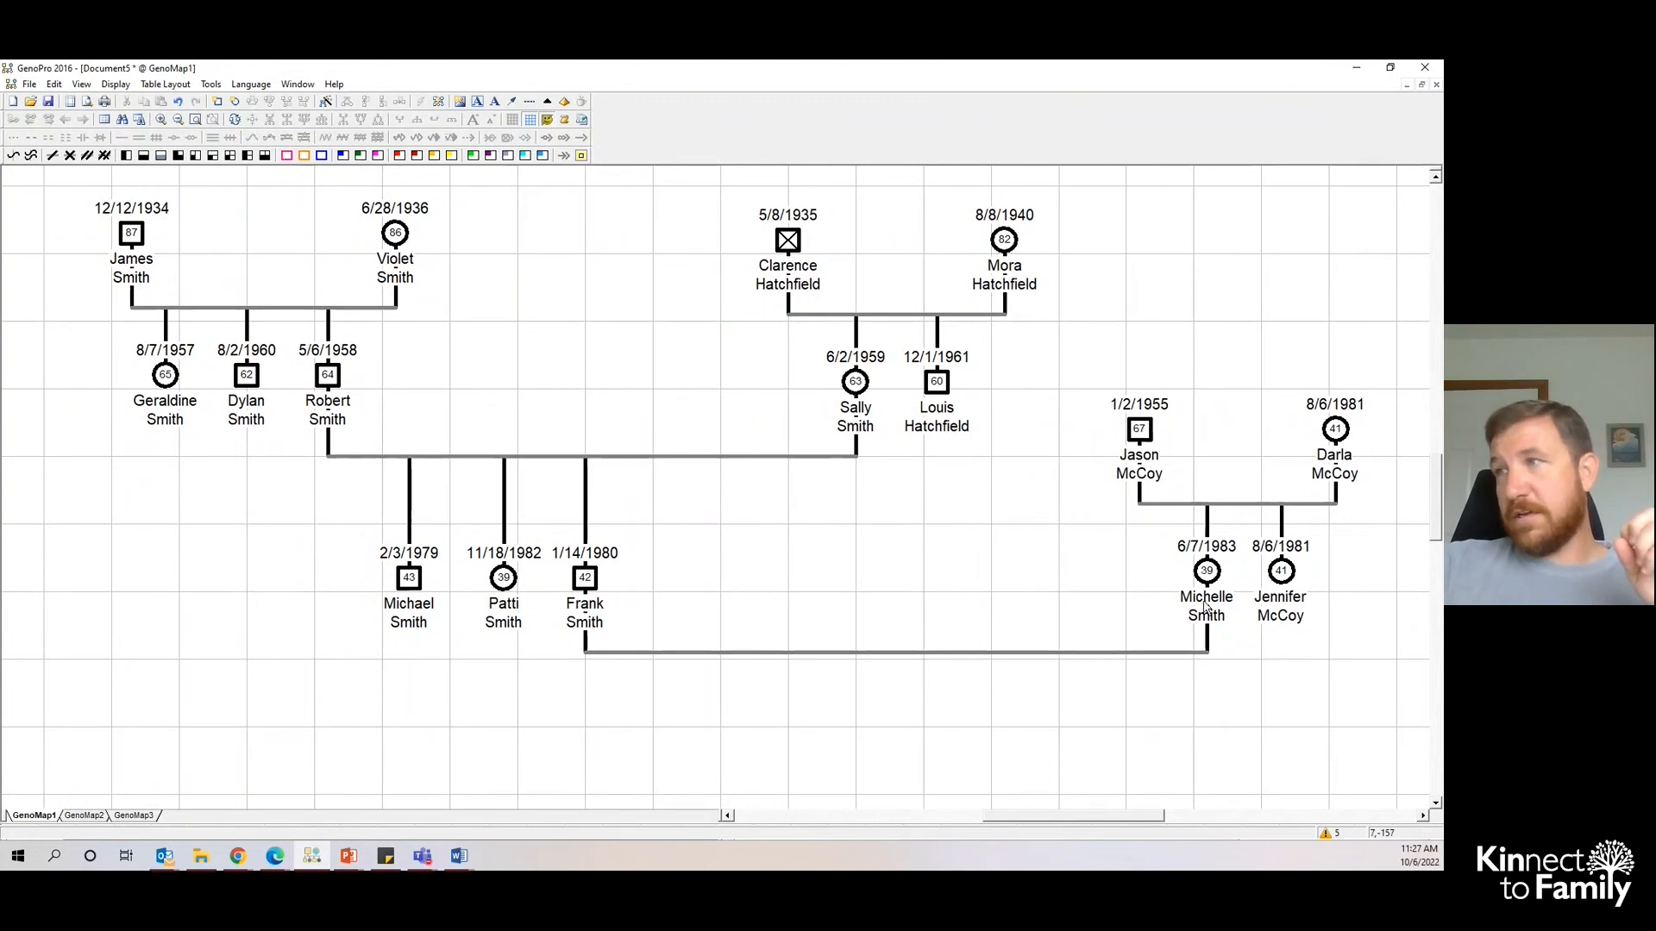
pyautogui.rightClick(897, 654)
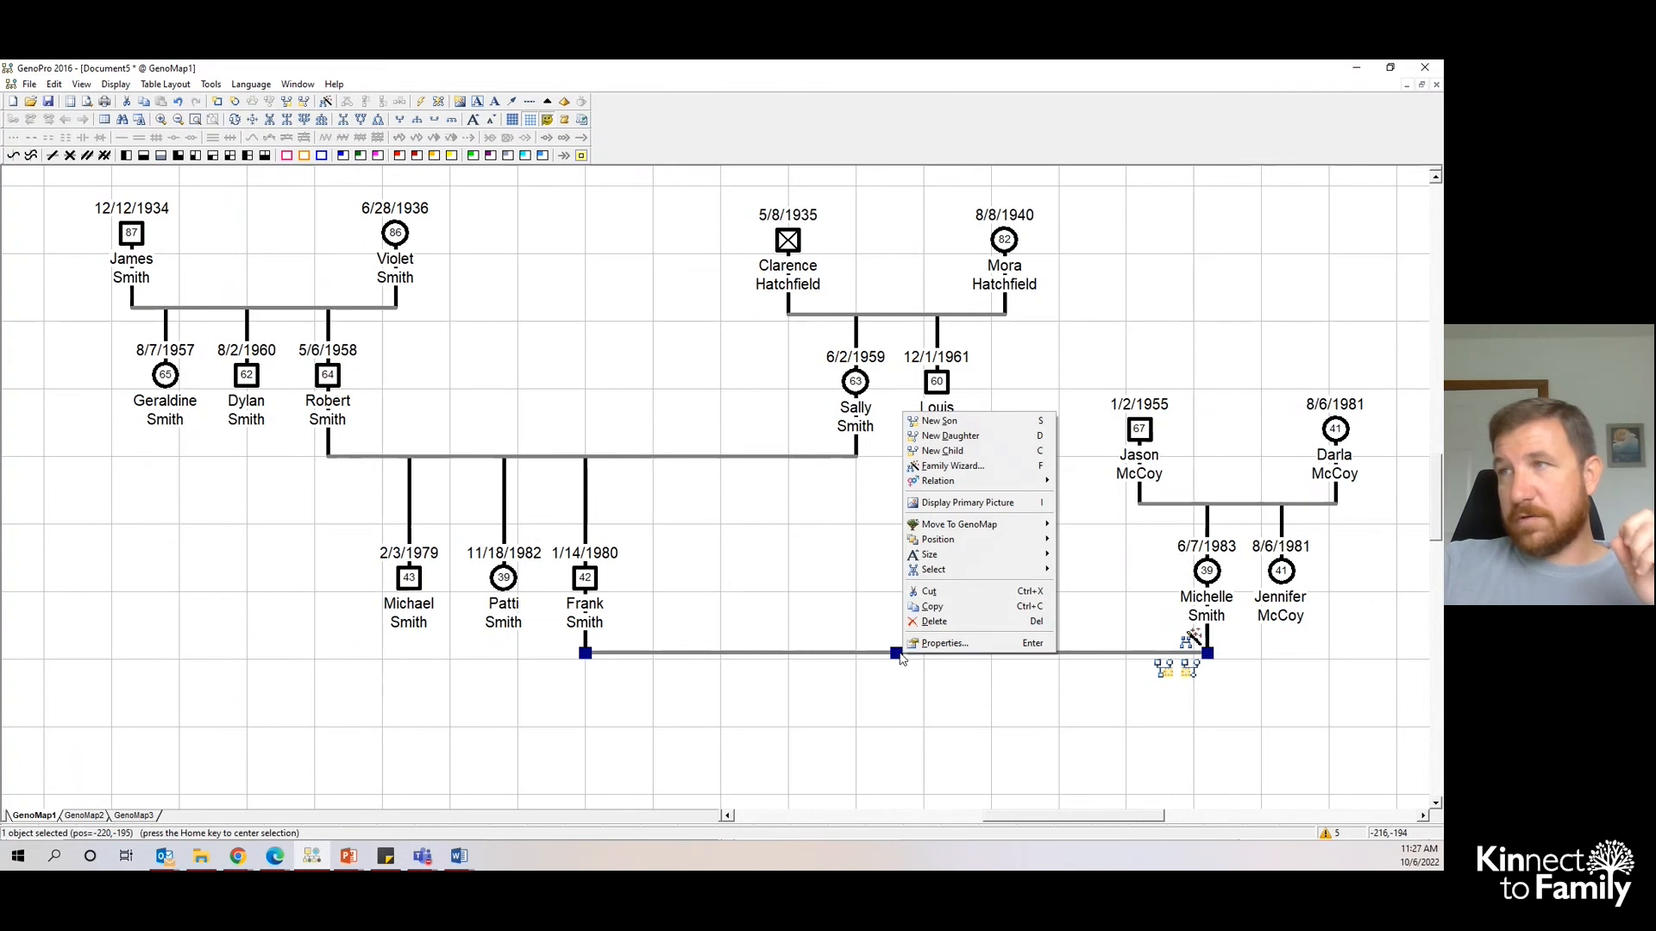
pyautogui.click(939, 421)
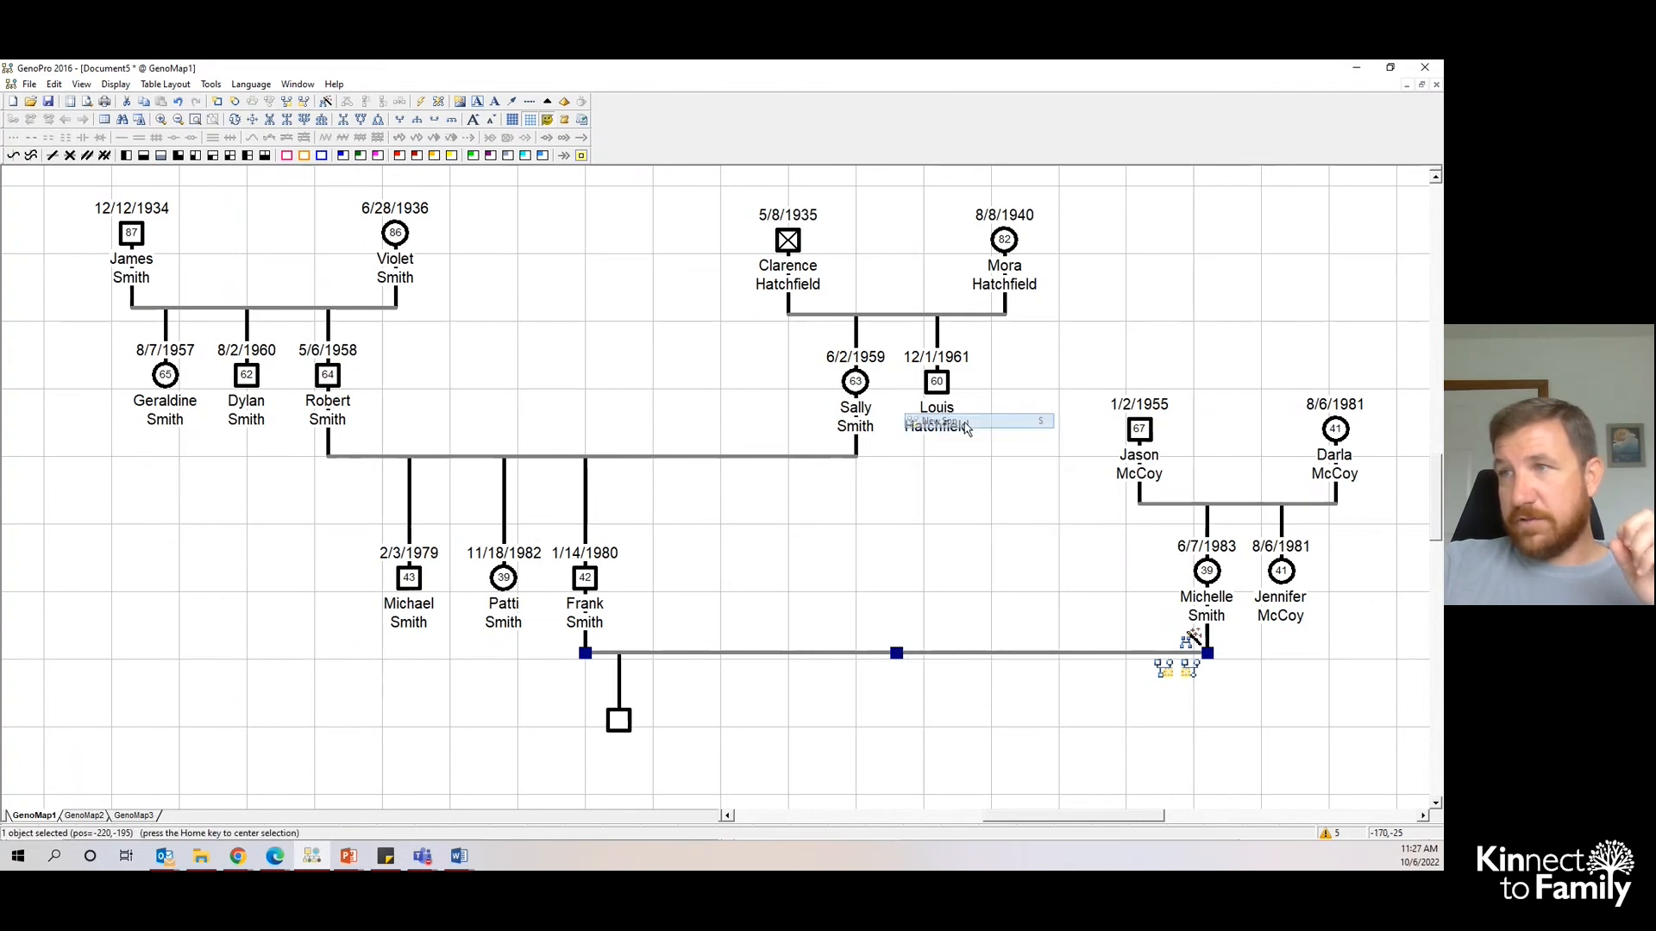
pyautogui.moveTo(615, 725); pyautogui.dragTo(916, 768)
pyautogui.doubleClick(916, 767)
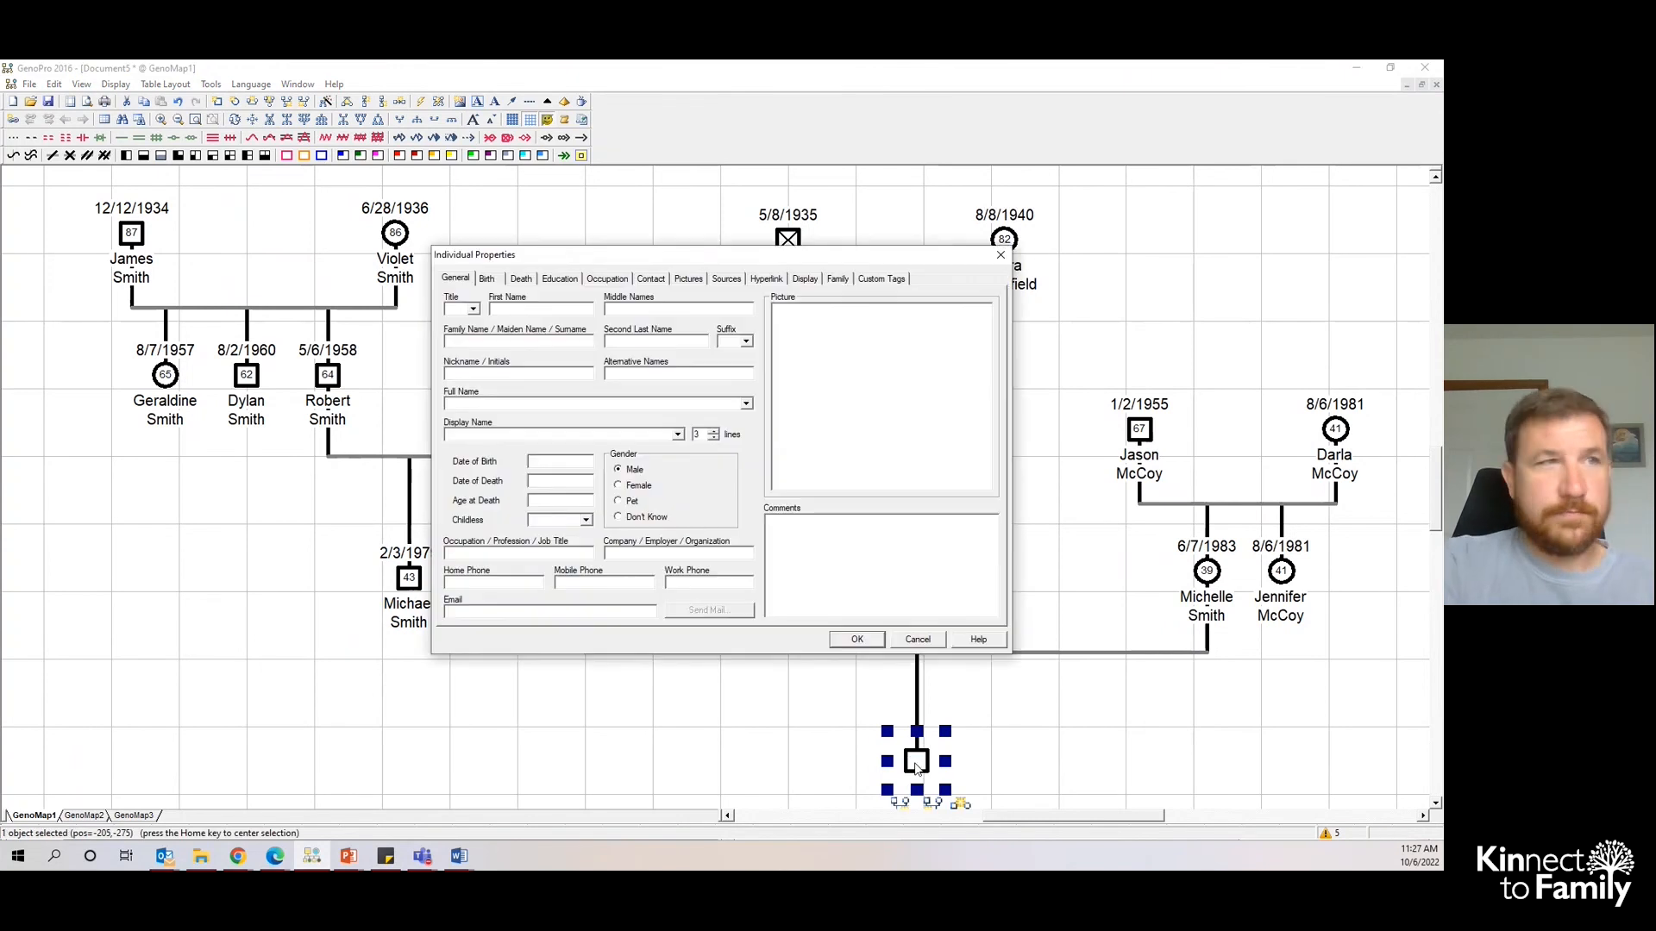
pyautogui.press('Tab')
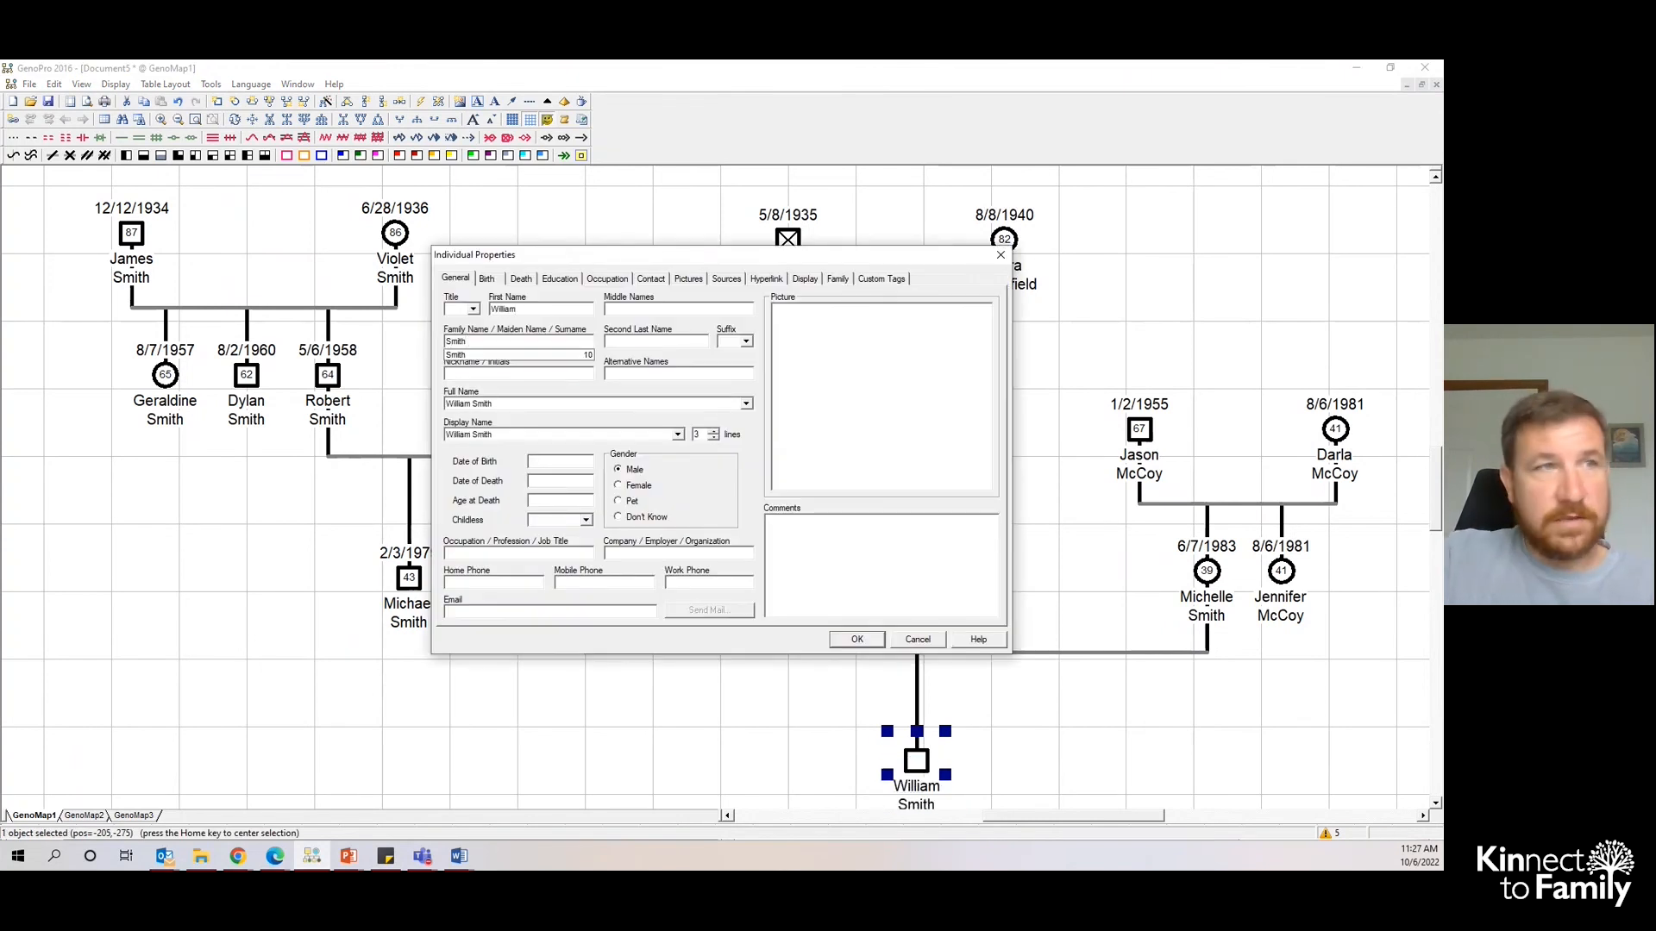
pyautogui.click(577, 463)
pyautogui.write('10/10')
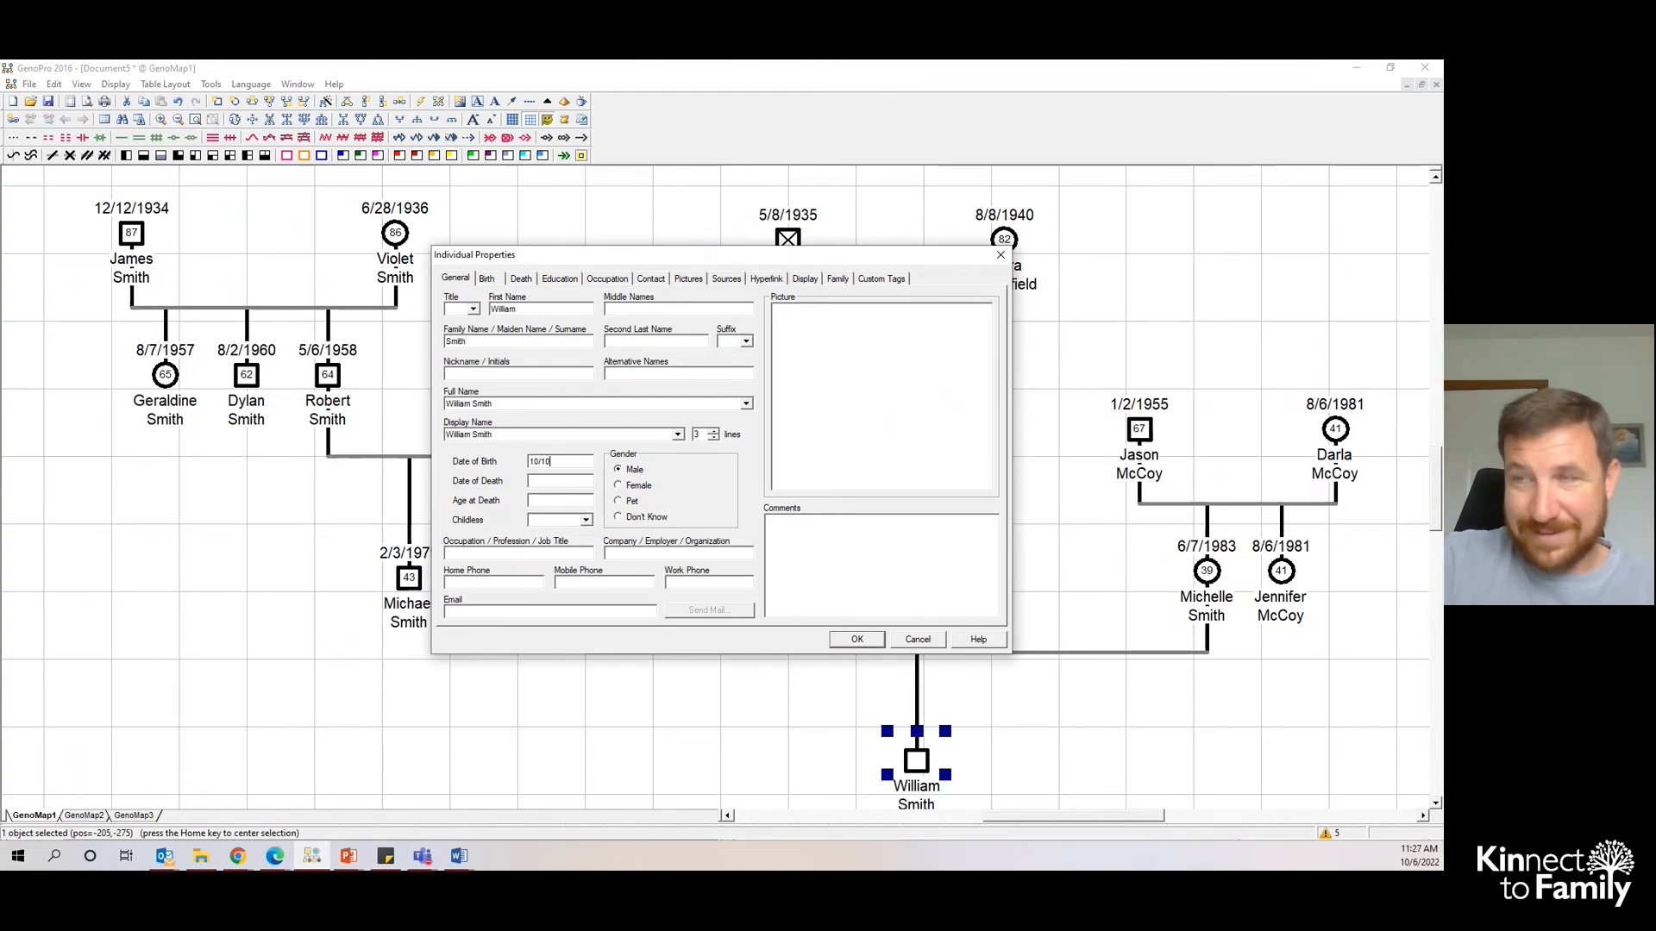
pyautogui.write('/2010')
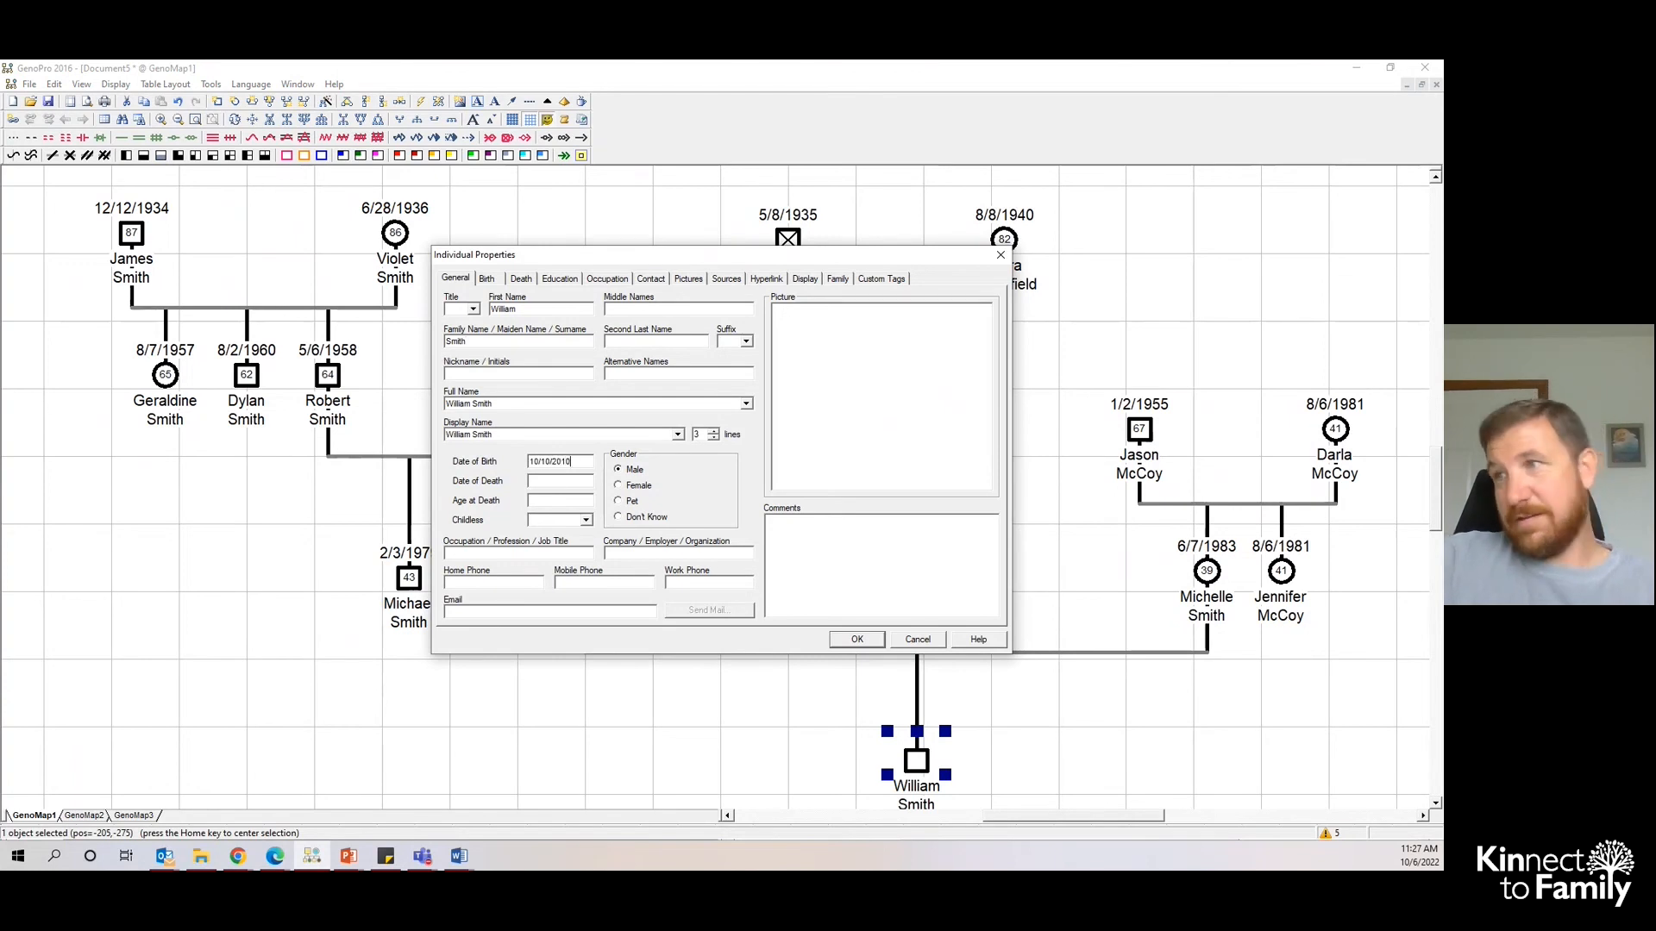
pyautogui.click(848, 640)
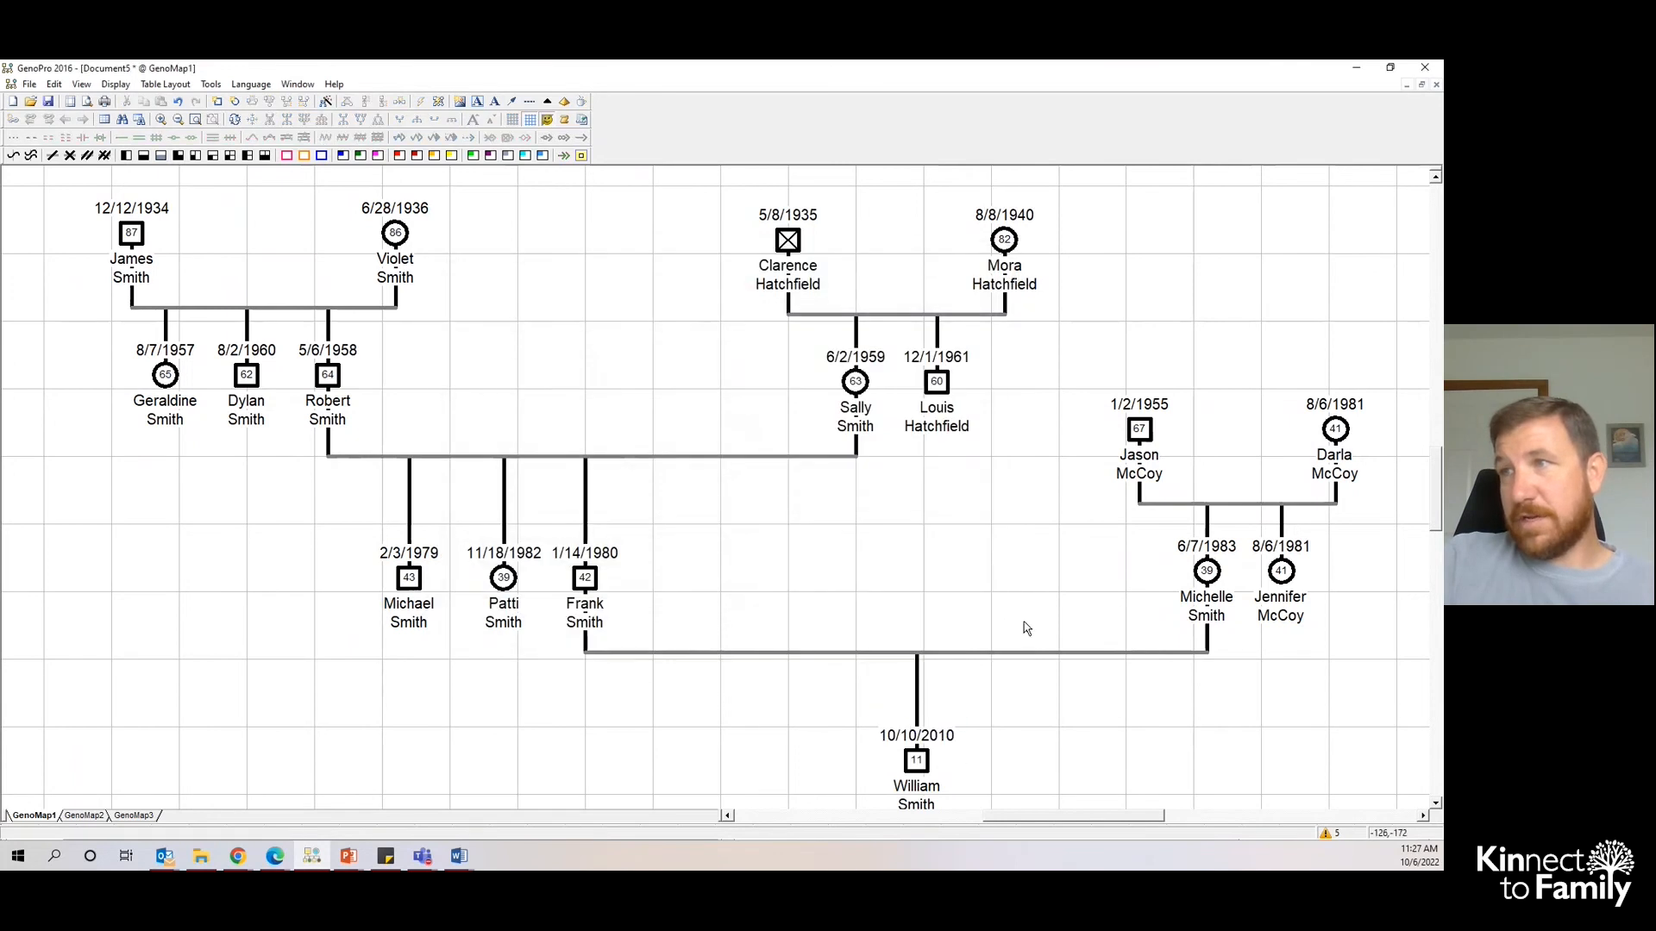
pyautogui.scroll(-1, 1043, 641)
pyautogui.moveTo(1123, 816); pyautogui.dragTo(1137, 818)
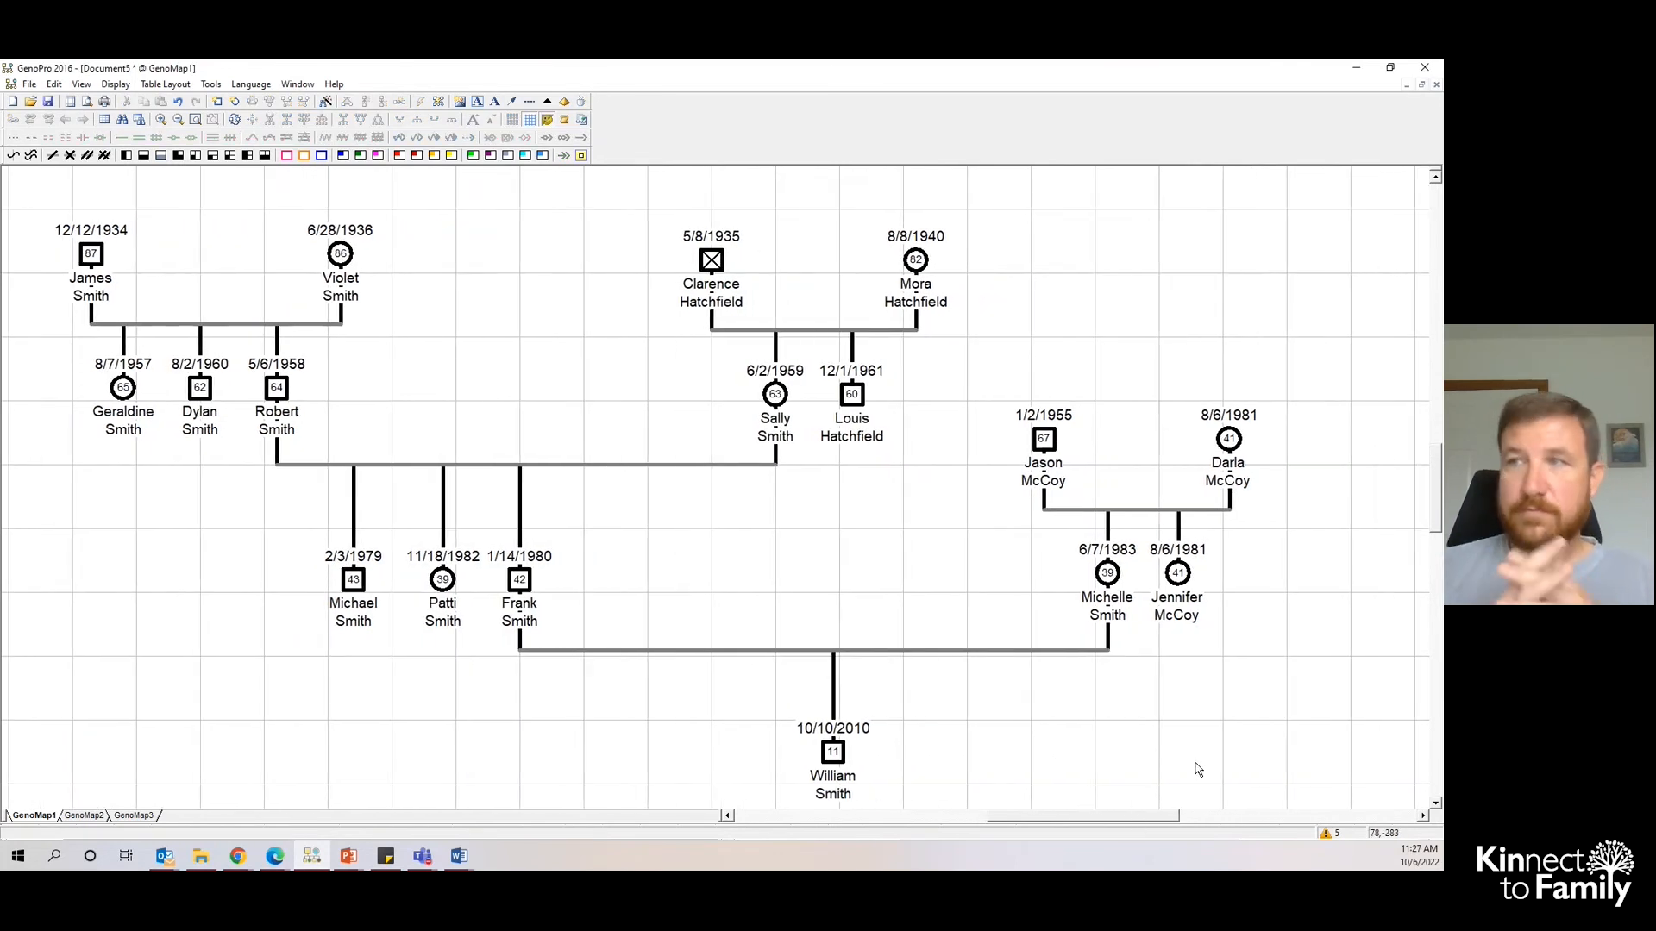